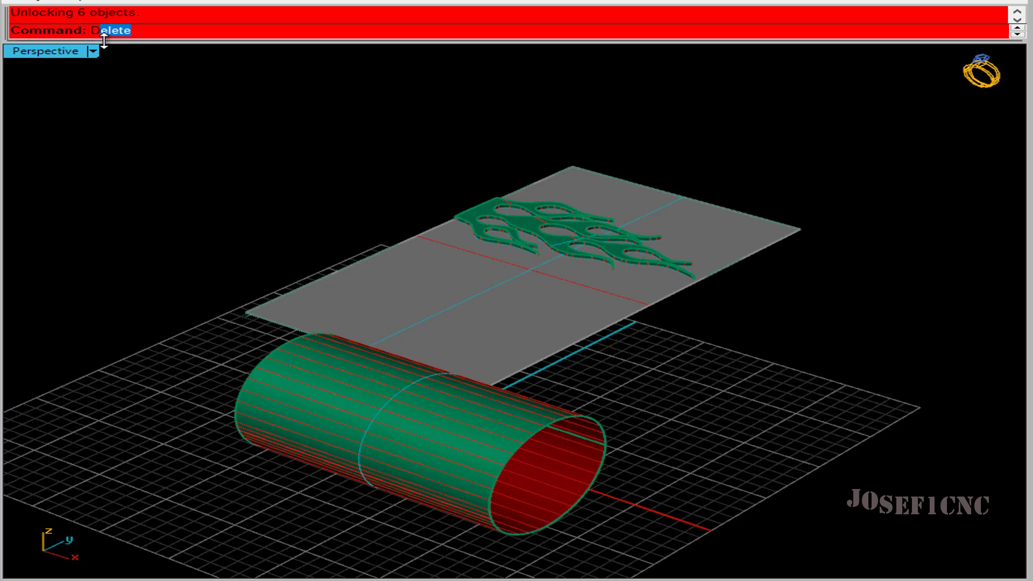
Check the plane's surface direction with Dir and confirm its normals face up.
text(r)
key(Return)
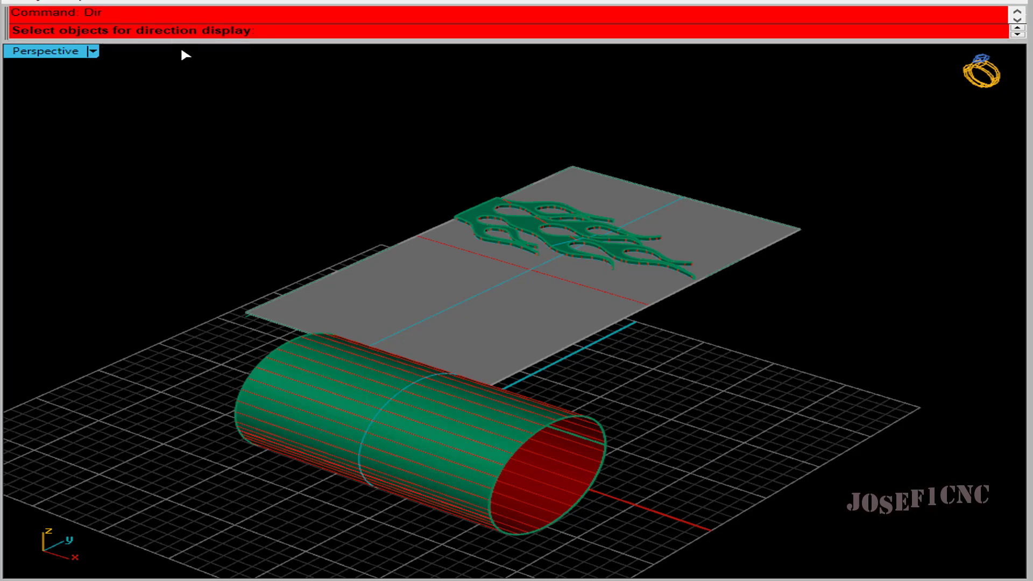
click(481, 321)
key(Return)
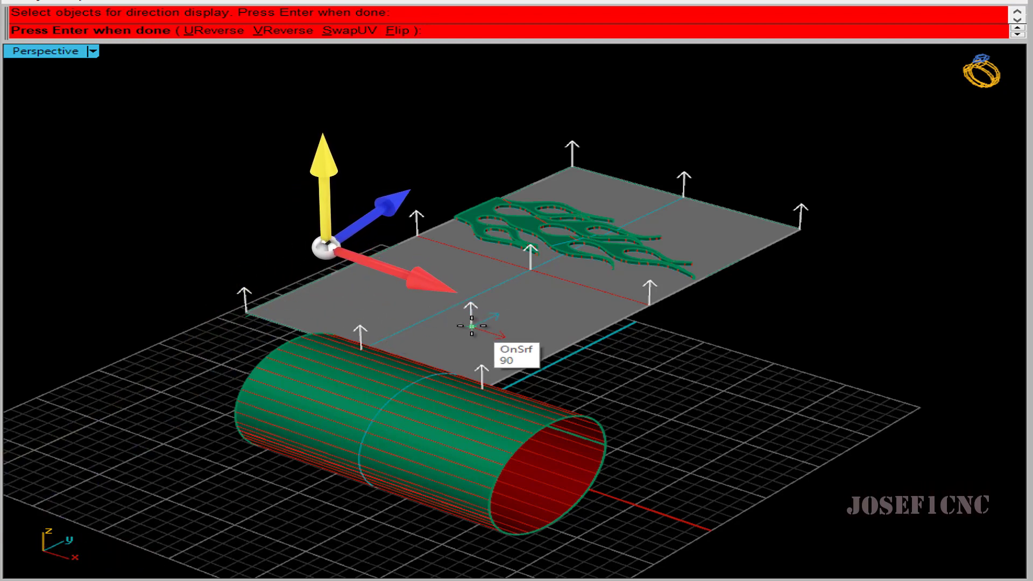
key(Return)
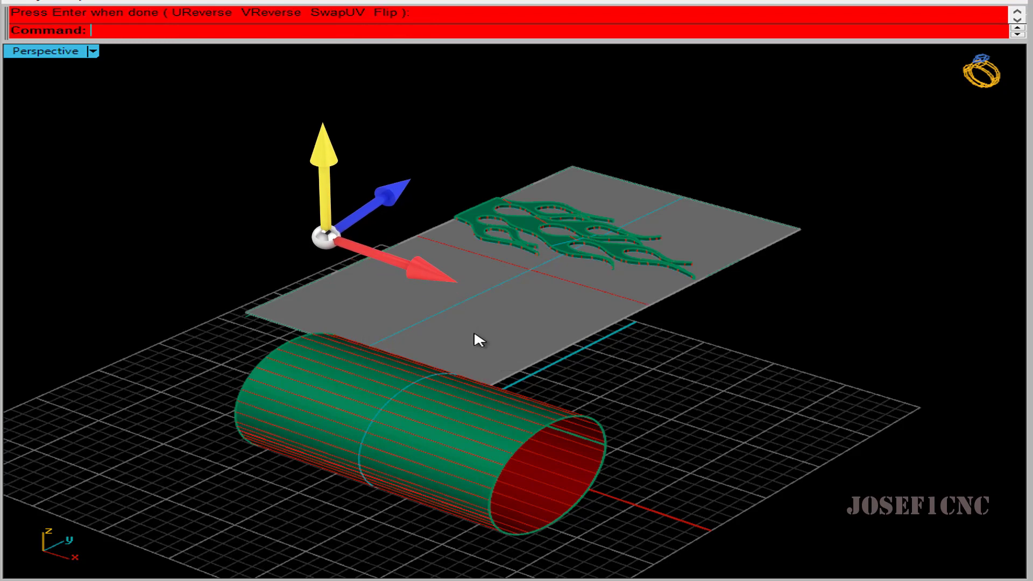
Flip the cylinder's normals inward and back outward, then deselect it.
click(454, 414)
key(Return)
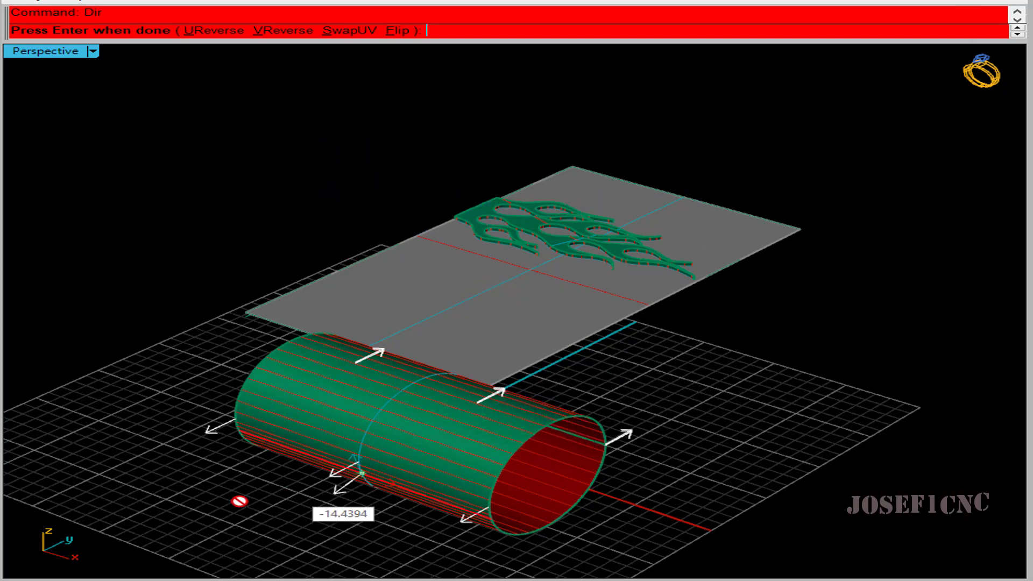
click(440, 422)
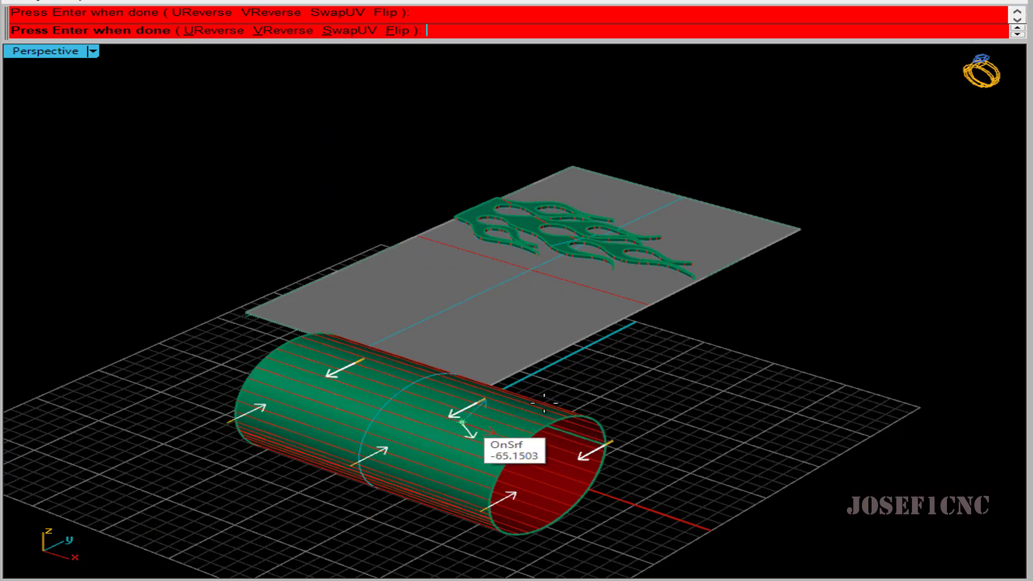
click(461, 410)
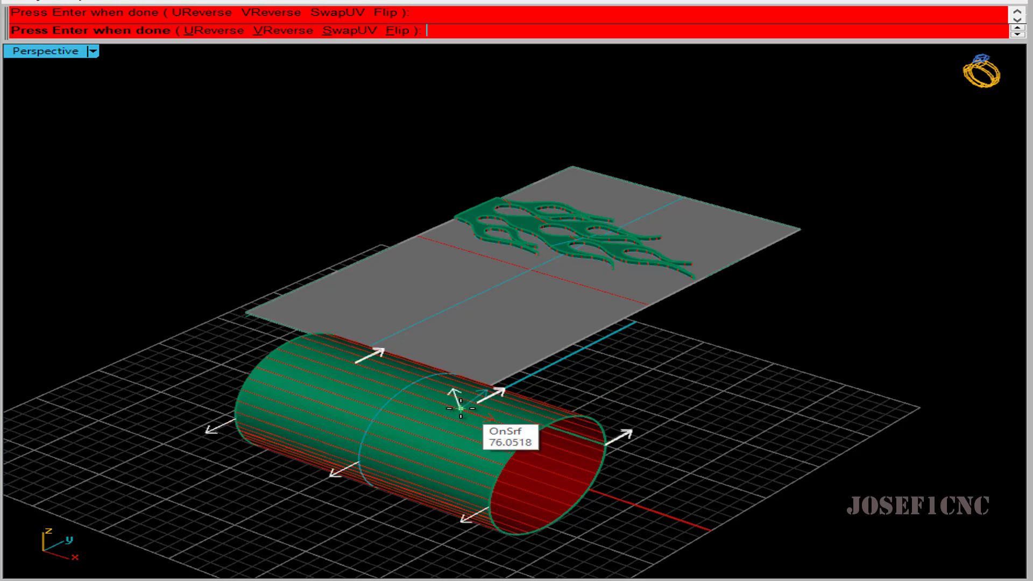
right_click(461, 409)
click(670, 409)
right_drag(559, 343, 410, 311)
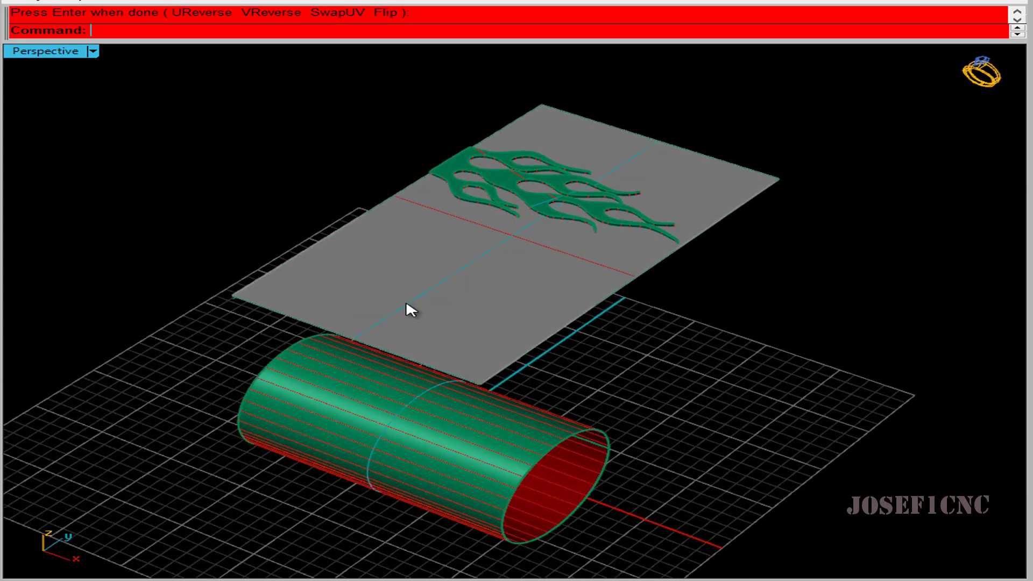
Flow the window-selected flames from the plane's corner onto the cylinder at the matching corner.
right_drag(310, 326, 236, 182)
drag(237, 92, 615, 253)
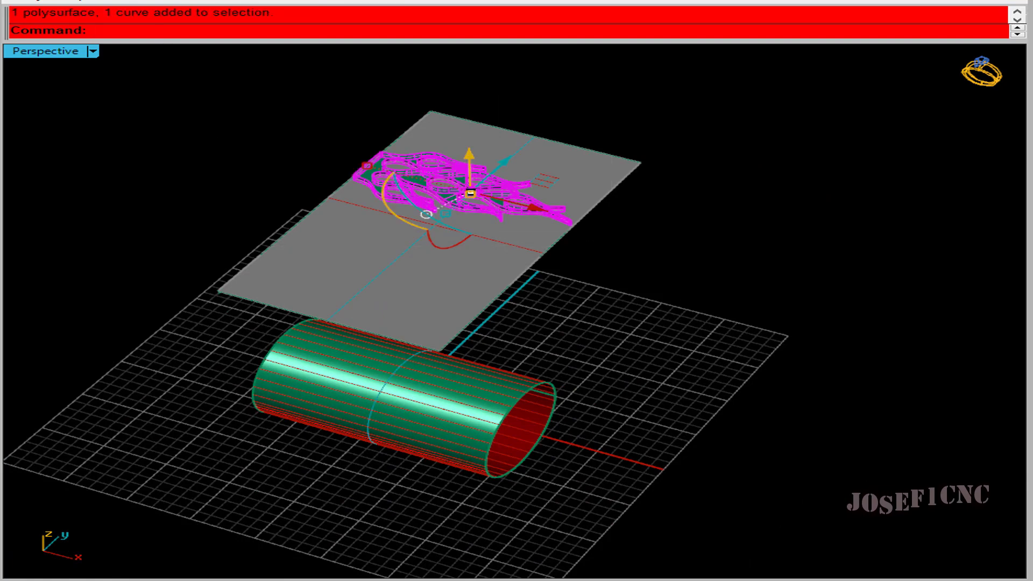
click(38, 1)
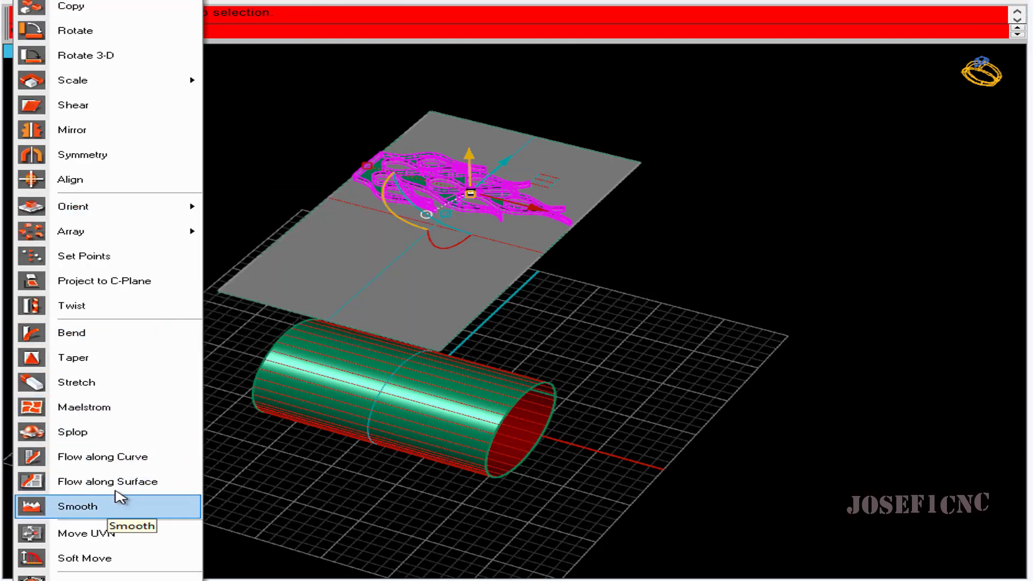
click(108, 481)
right_drag(160, 362, 136, 337)
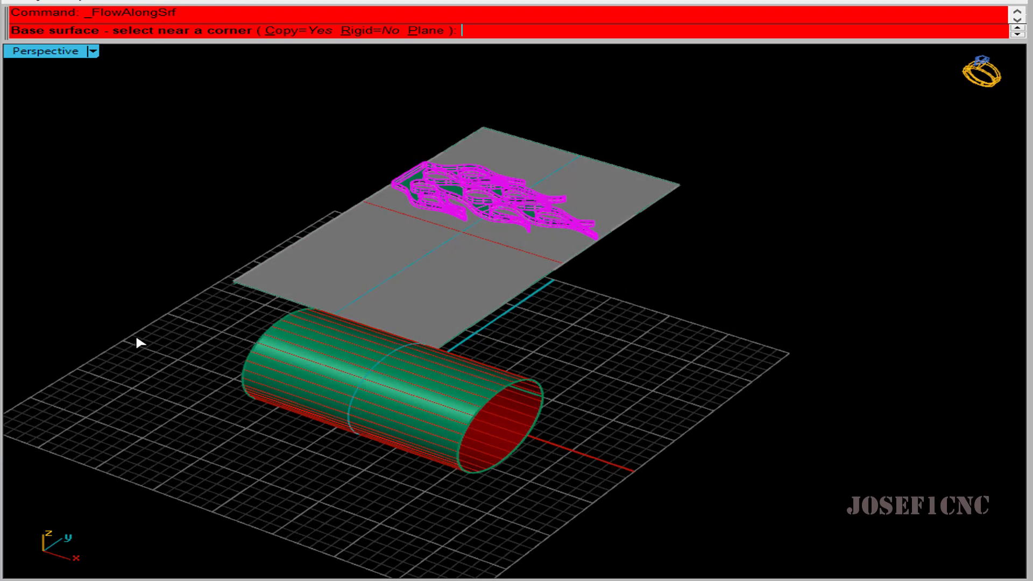
click(252, 282)
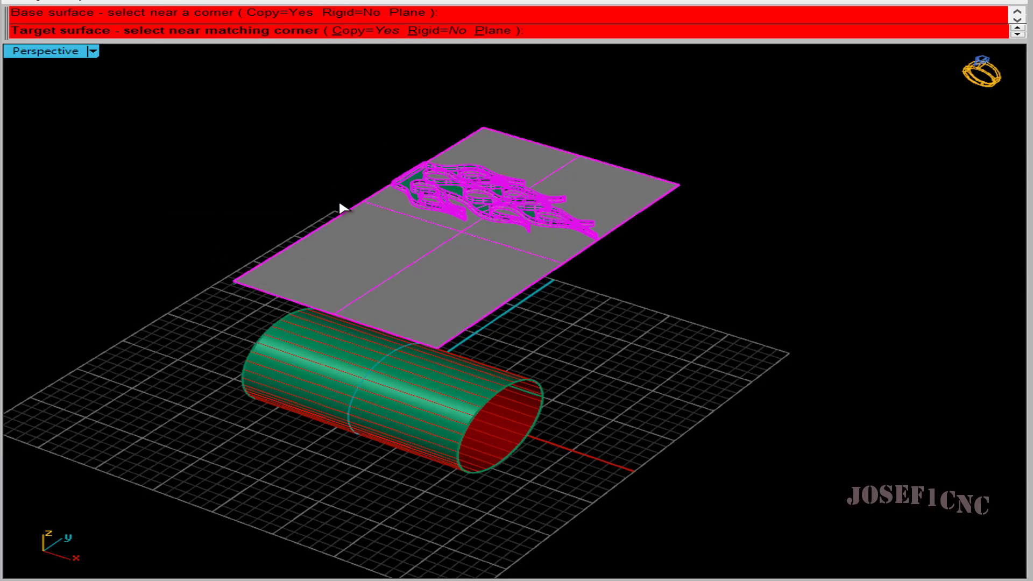
right_drag(398, 322, 486, 329)
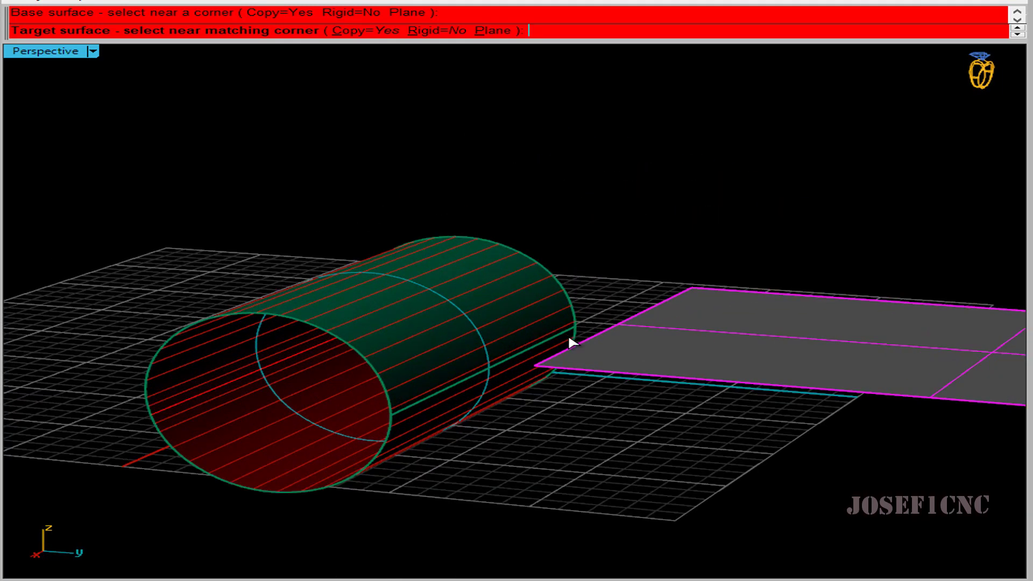
scroll(427, 405, up, 4)
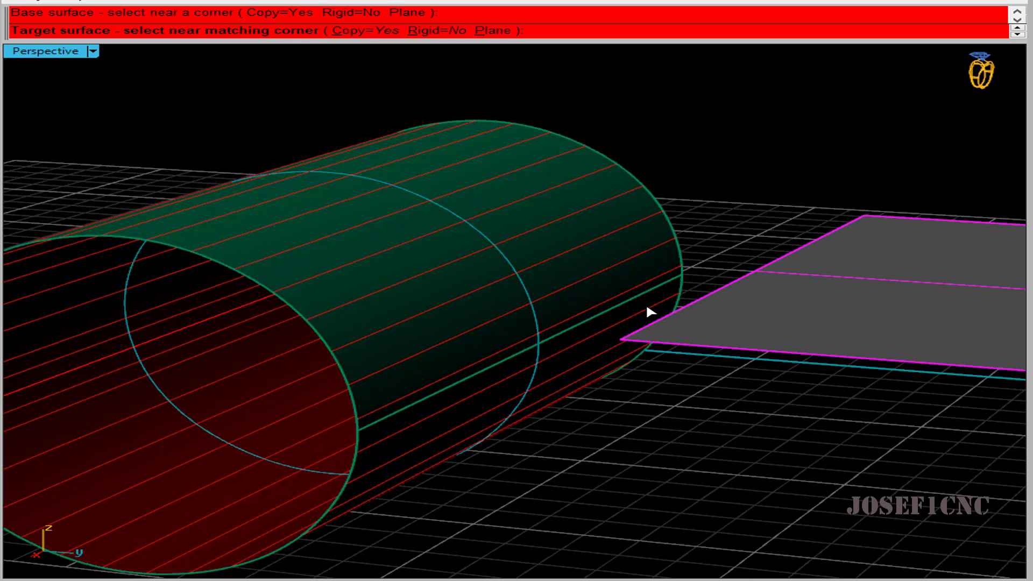
click(671, 294)
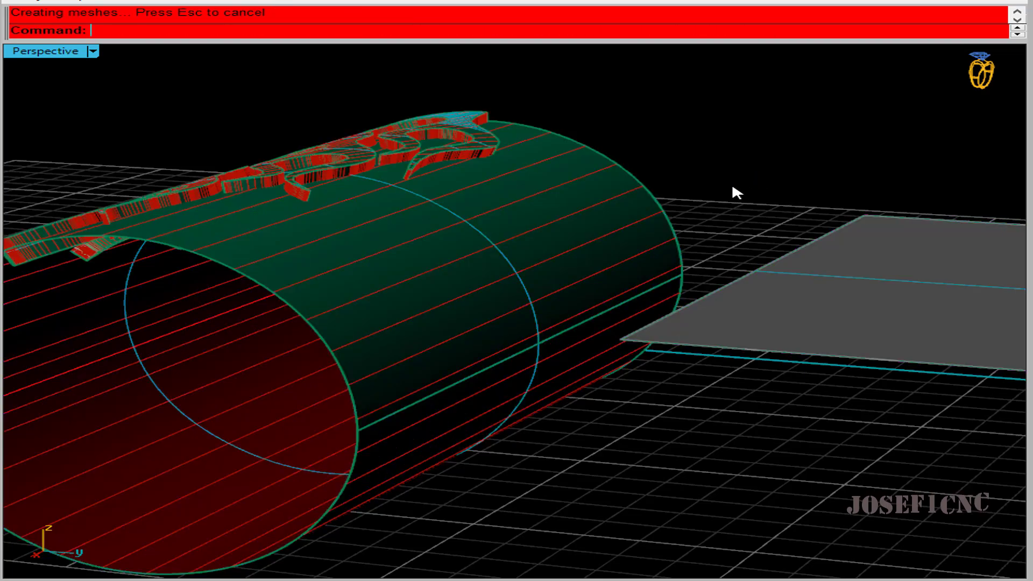
right_drag(731, 193, 346, 229)
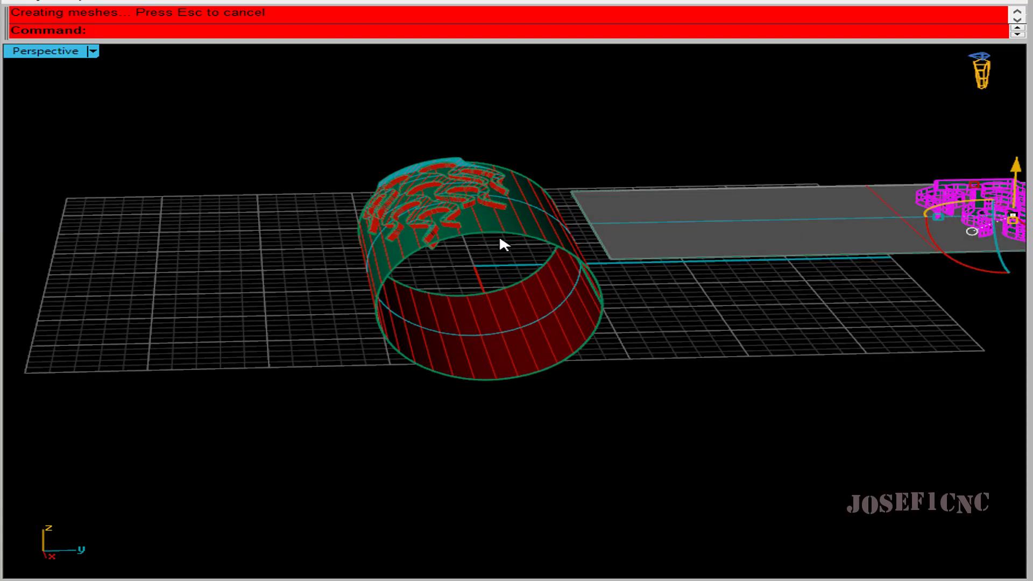
Slide the flame curves across the plane with gumball arrows so history updates the wrapped copy.
scroll(503, 245, down, 5)
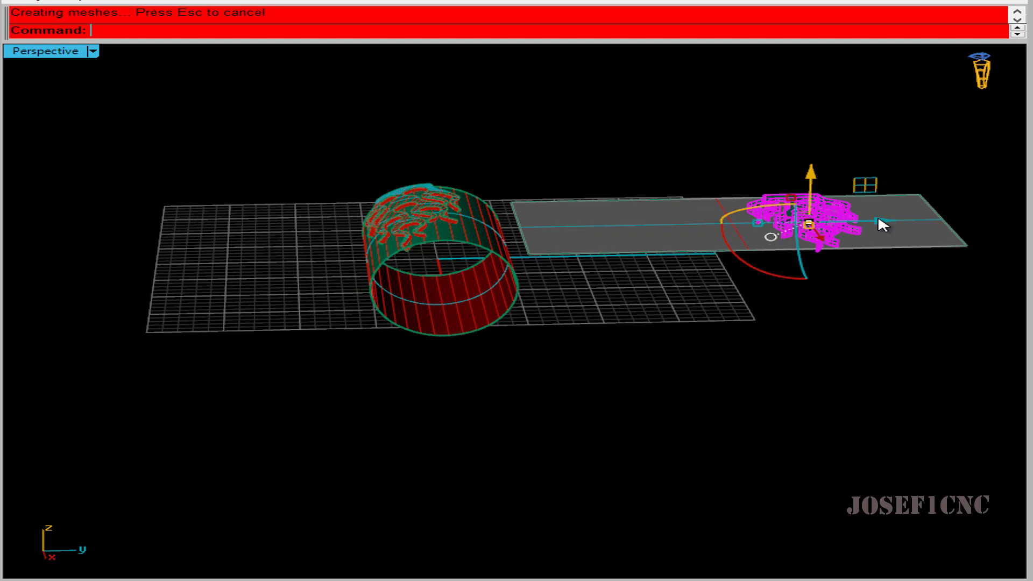
drag(877, 219, 906, 227)
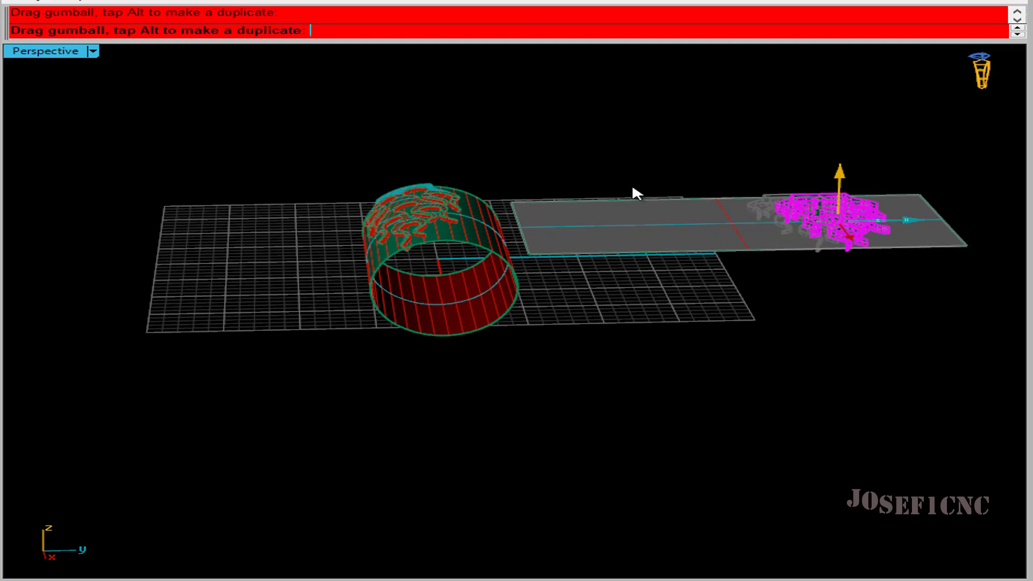
right_drag(411, 189, 552, 184)
scroll(552, 184, up, 3)
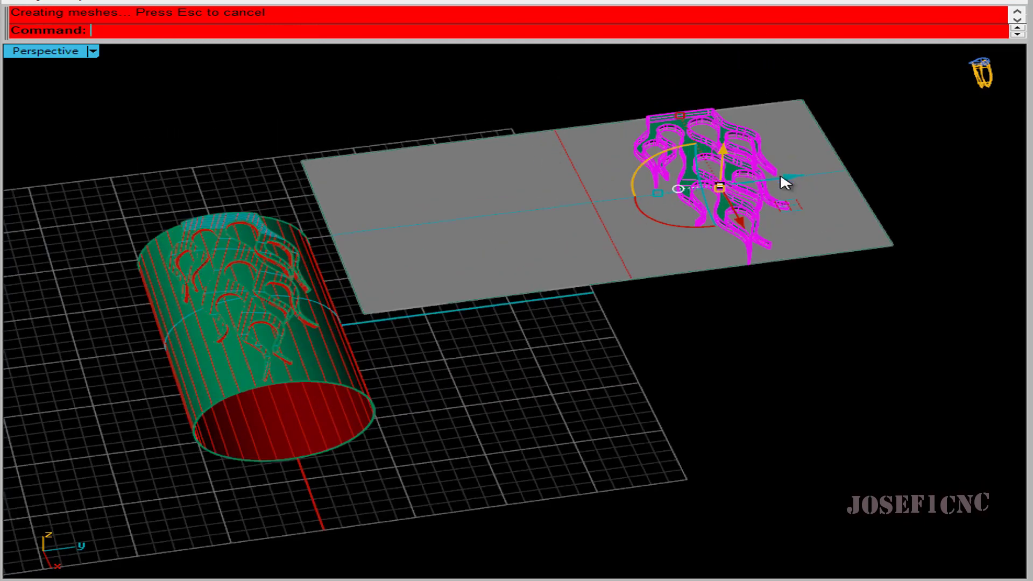
drag(786, 182, 800, 210)
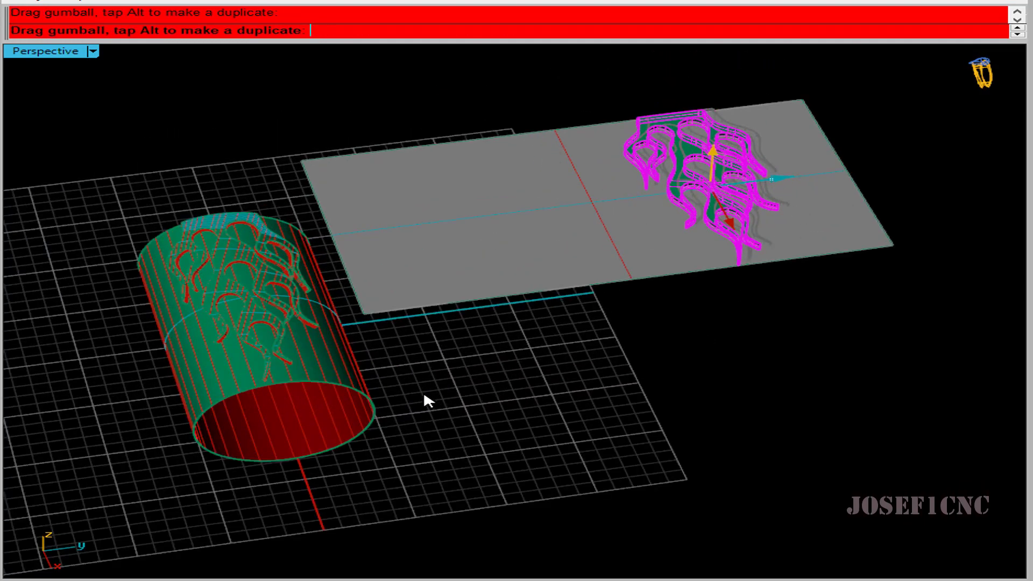
drag(771, 178, 770, 178)
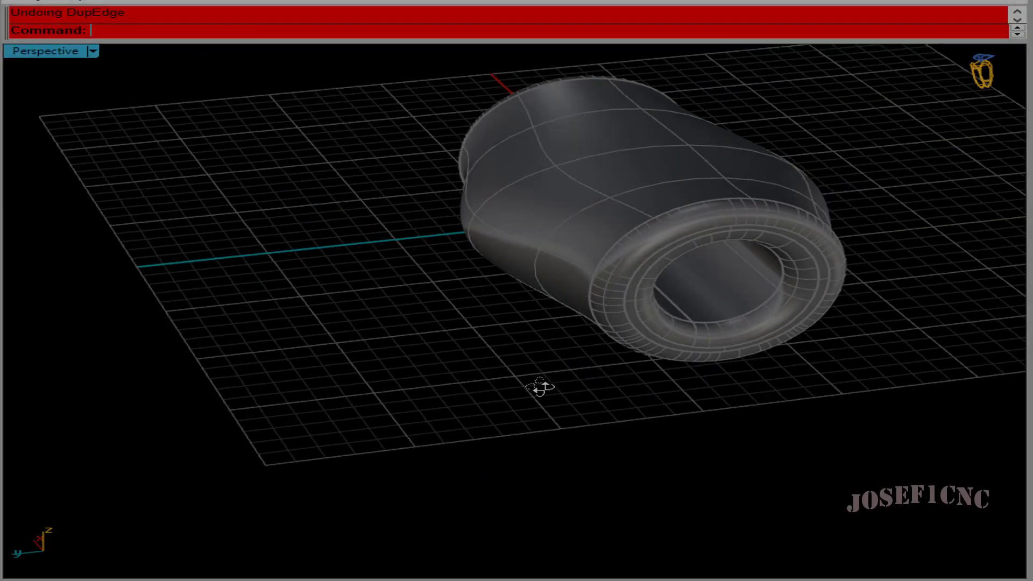
Extract the isocurve around one ring end of the bead.
right_drag(540, 386, 232, 396)
right_drag(710, 416, 453, 397)
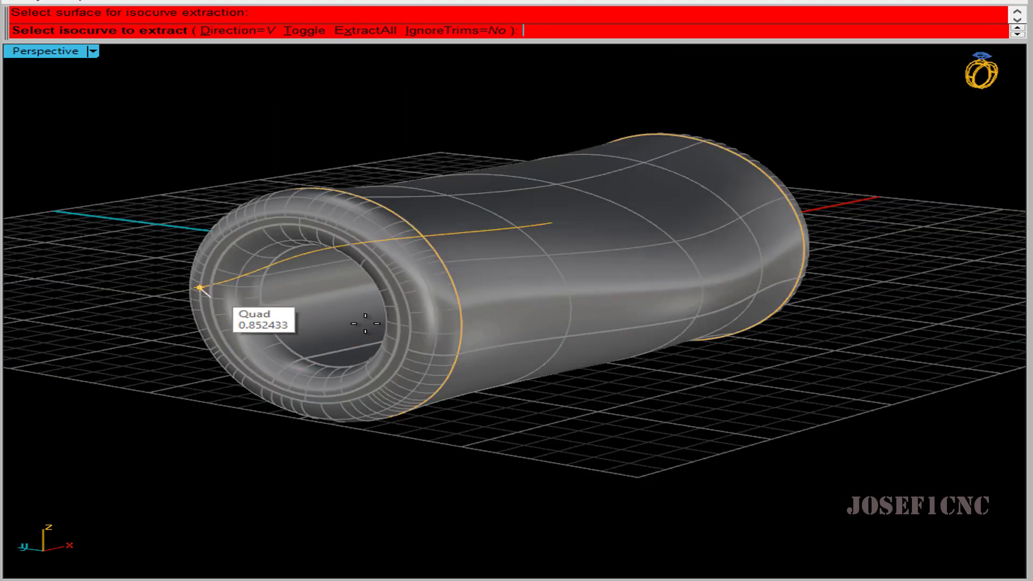
click(464, 335)
key(Return)
Extract the other end-ring isocurve and one lengthwise isocurve on the bead.
right_drag(433, 341, 467, 335)
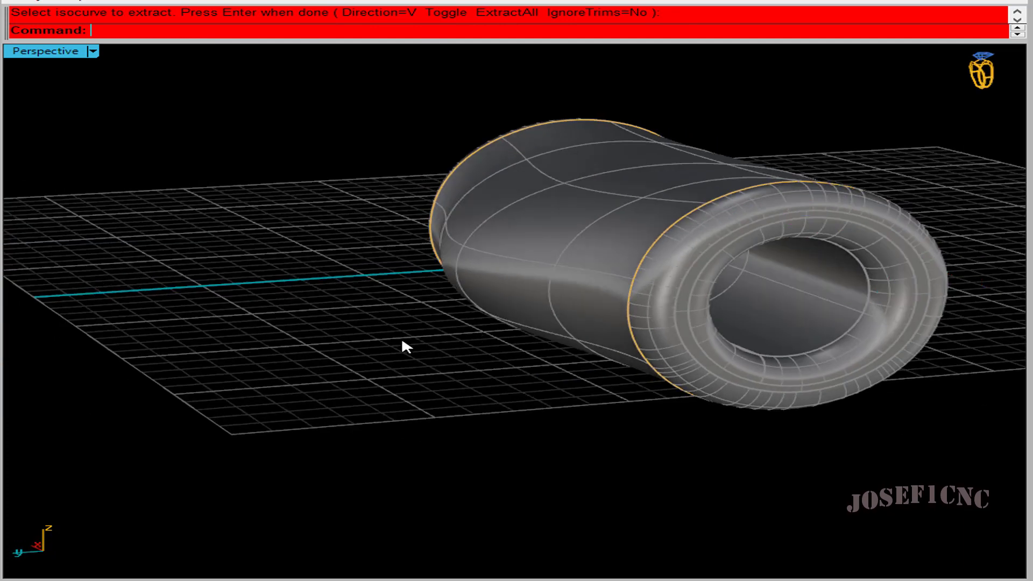
key(Return)
click(549, 314)
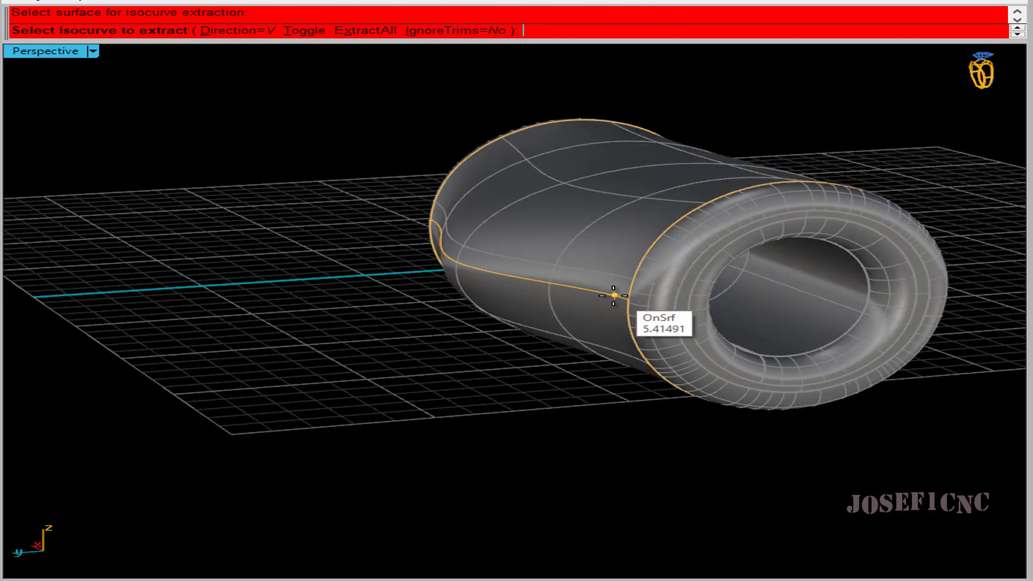
click(629, 299)
key(Return)
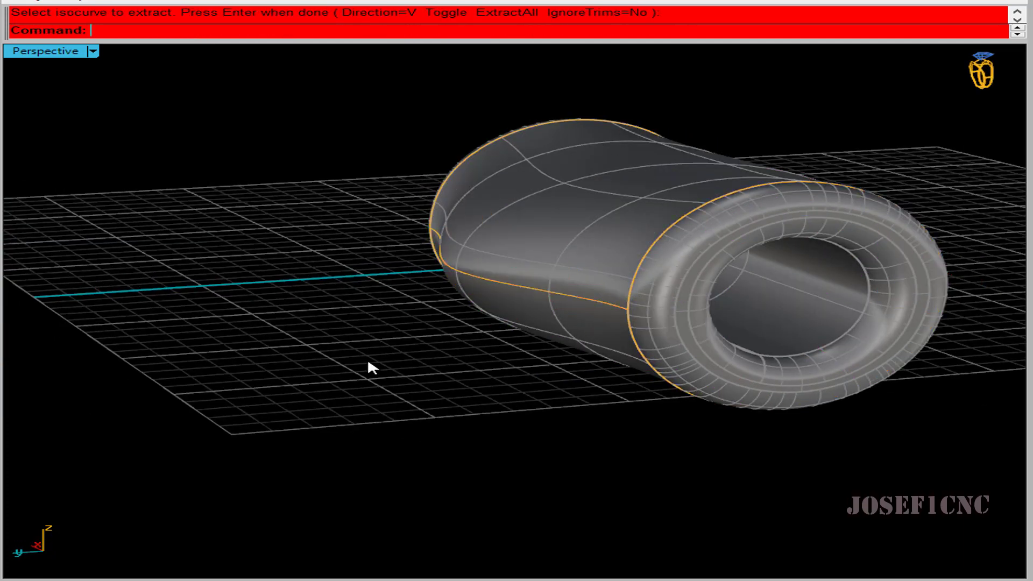
right_drag(404, 371, 300, 375)
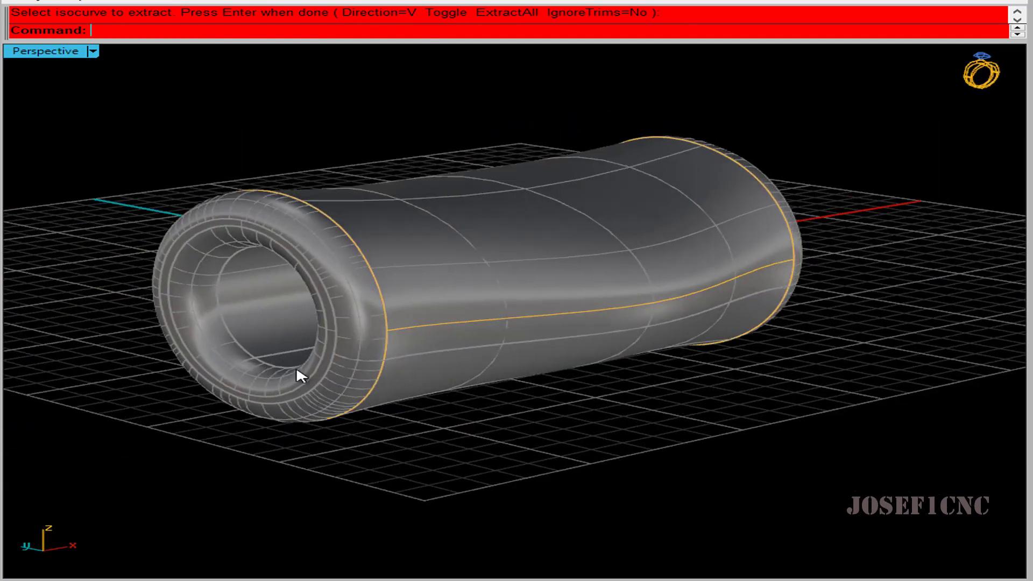
scroll(547, 268, down, 5)
right_drag(546, 267, 381, 306)
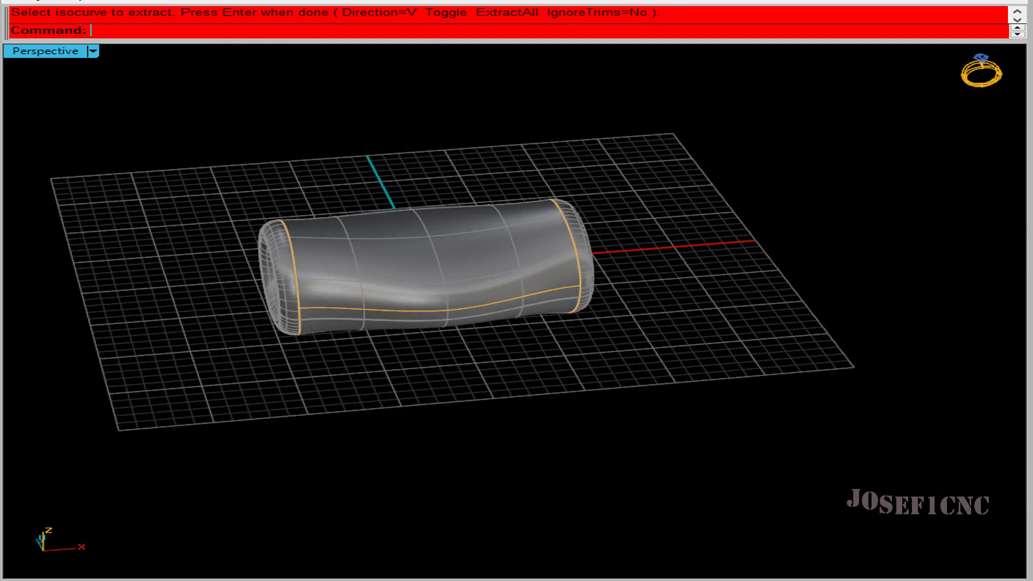
Extract a U-direction ring curve around the bead's middle, leaving only the curves visible.
key(Return)
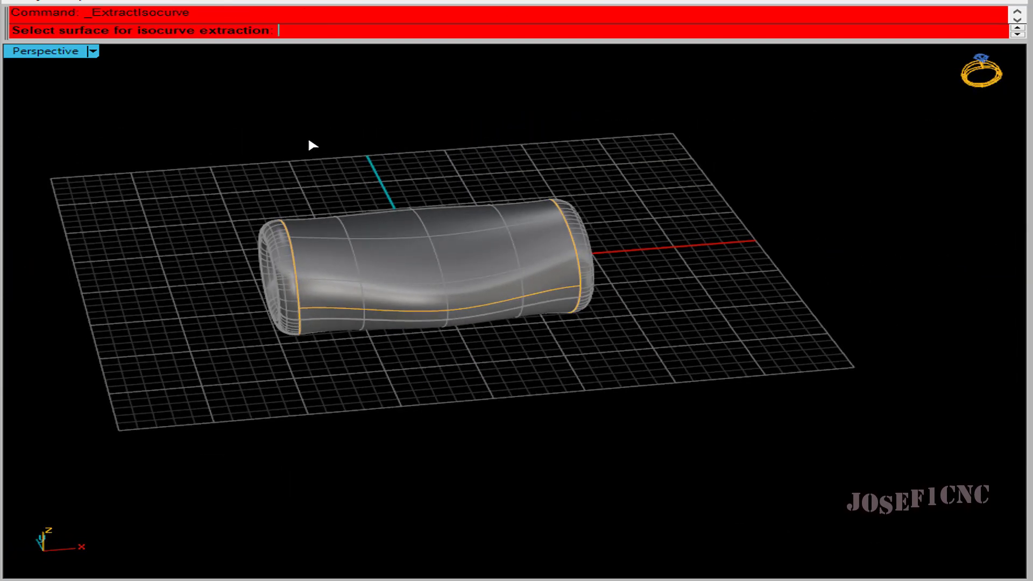
click(425, 225)
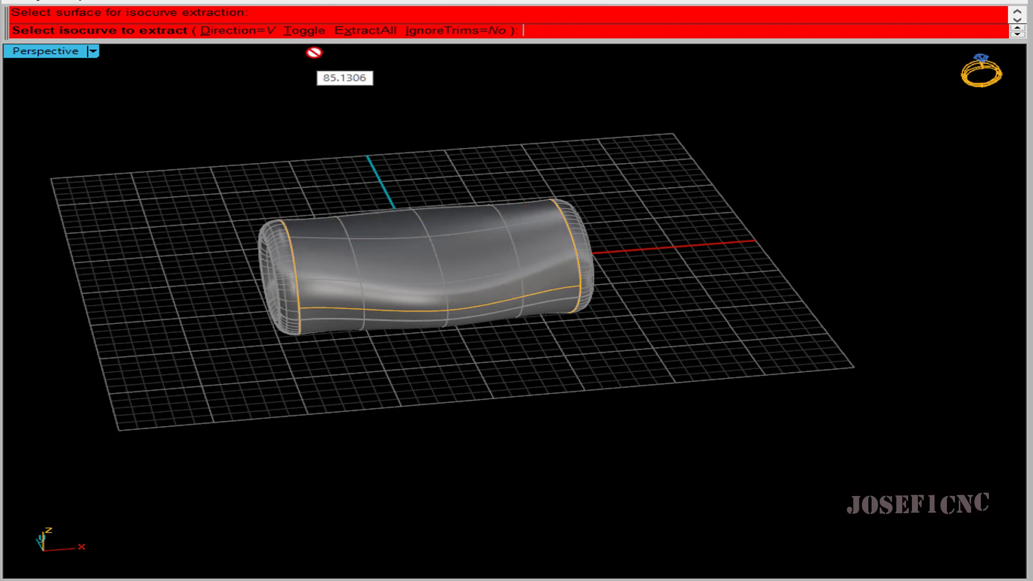
click(305, 31)
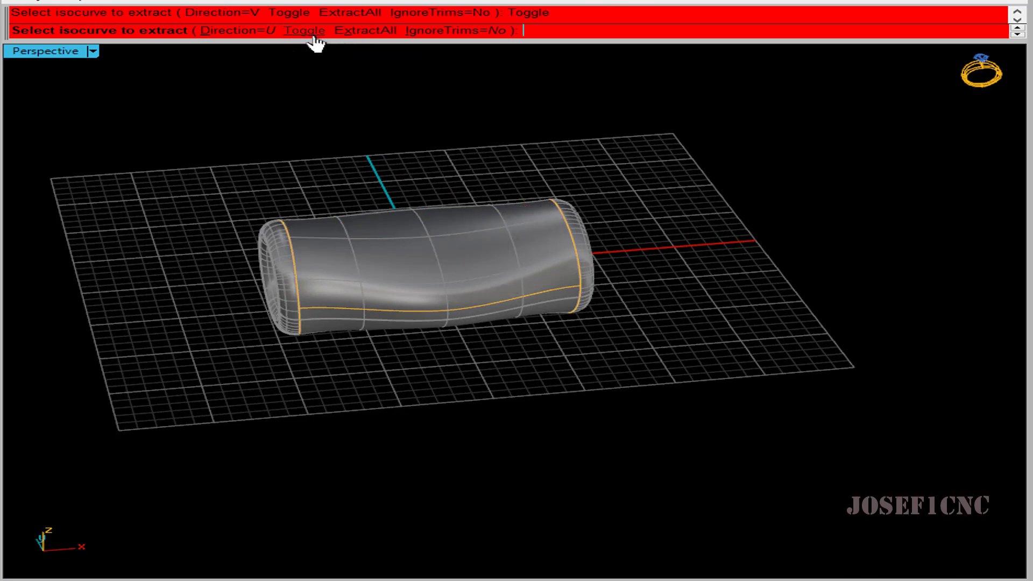
click(448, 317)
key(Return)
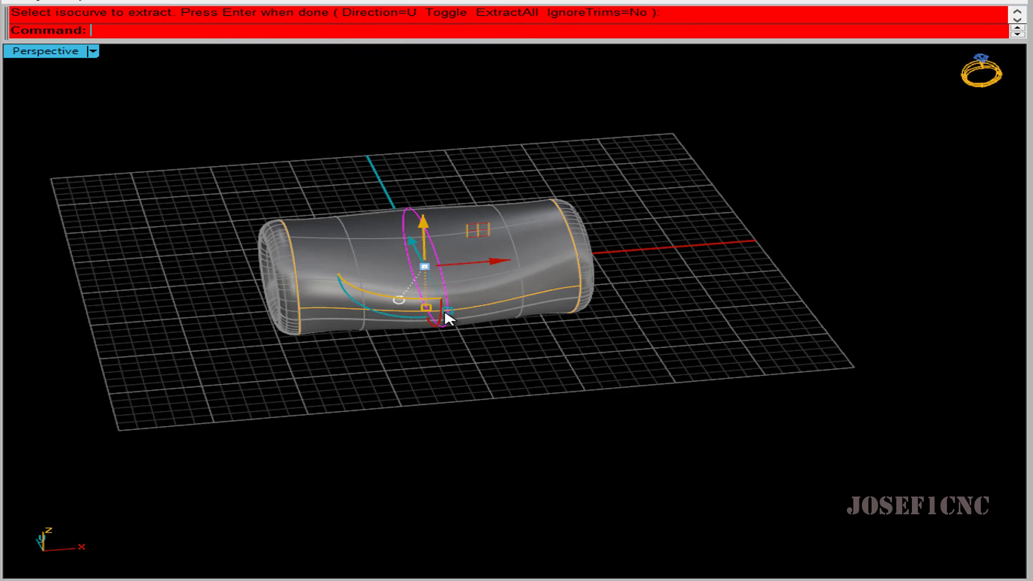
key(Return)
right_drag(486, 374, 235, 352)
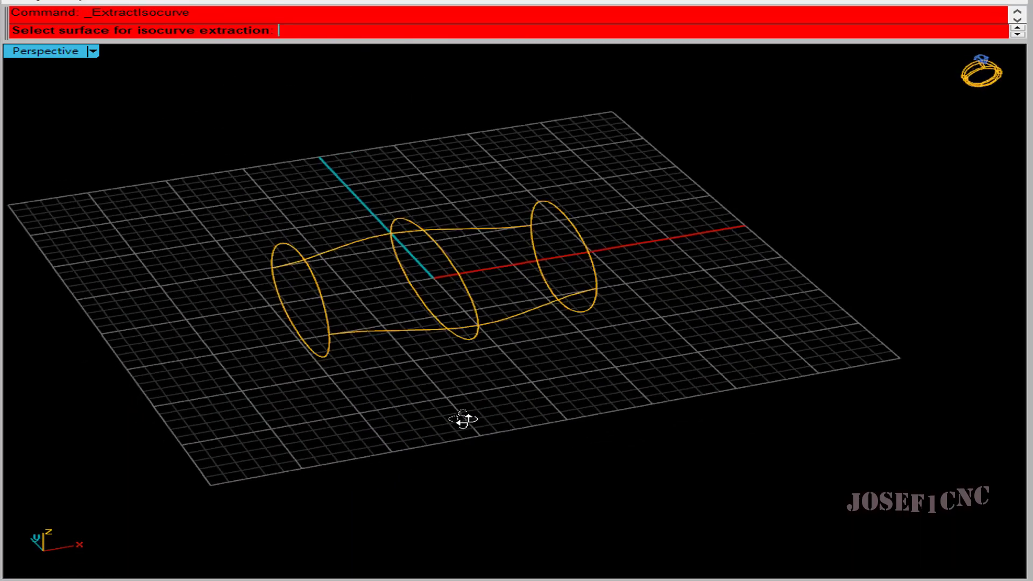
right_drag(461, 419, 366, 288)
scroll(367, 289, down, 6)
scroll(367, 289, up, 4)
right_drag(380, 329, 364, 324)
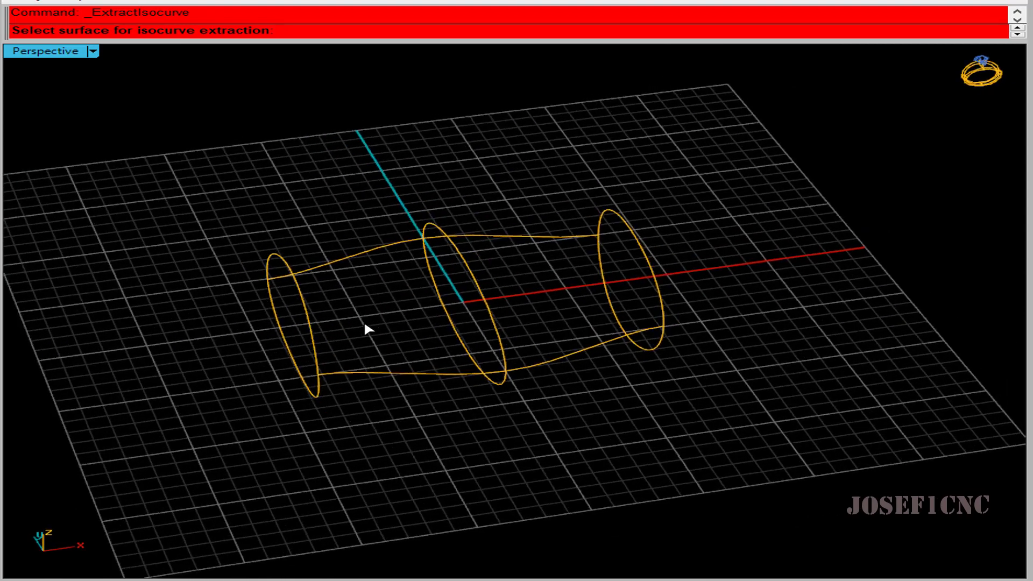
Start Sweep2 with upper and lower rails and the three ellipses as cross-sections.
text(Sweep2)
key(Return)
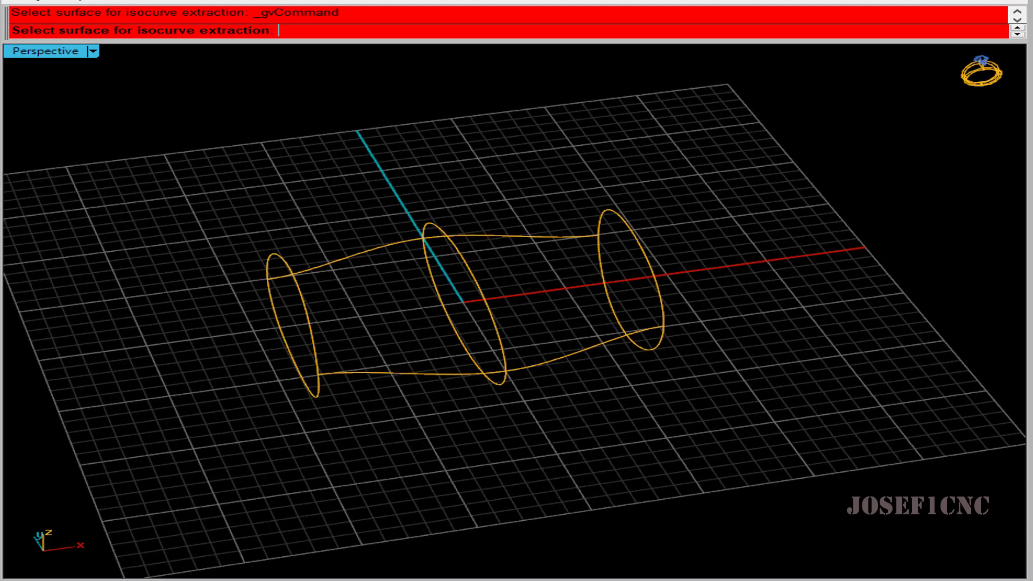
click(370, 251)
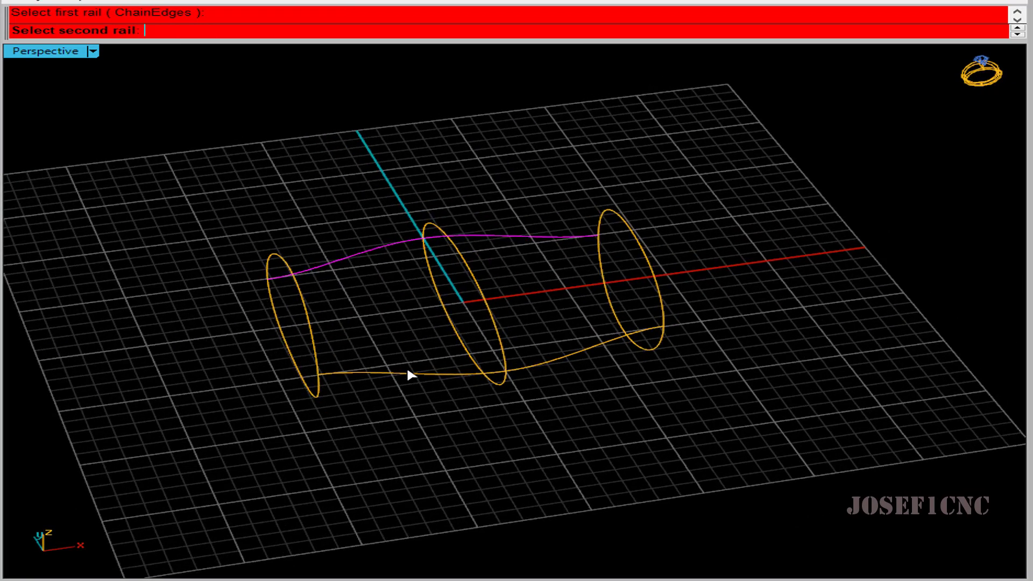
click(435, 377)
click(317, 341)
click(487, 308)
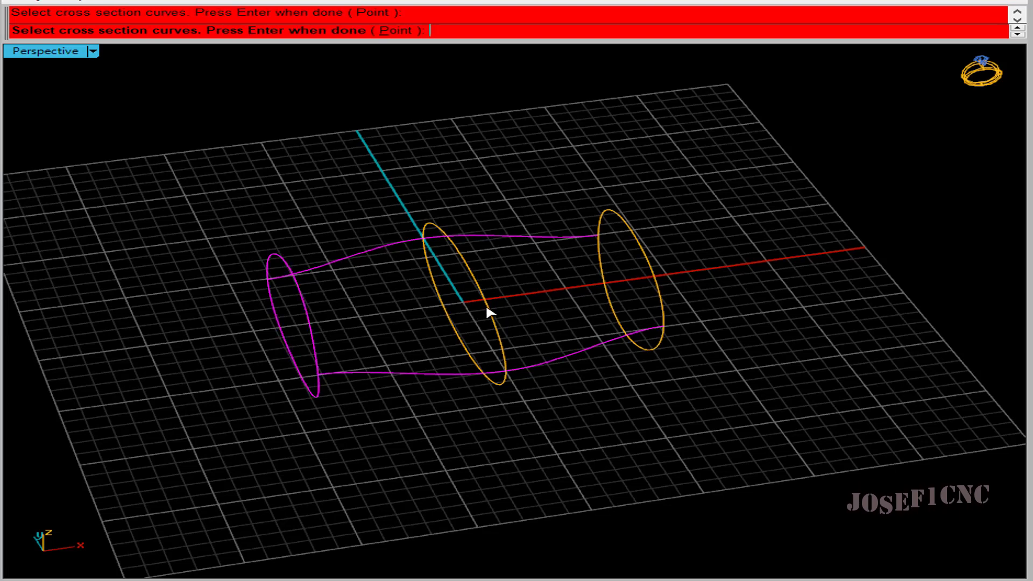
click(489, 308)
click(646, 272)
key(Return)
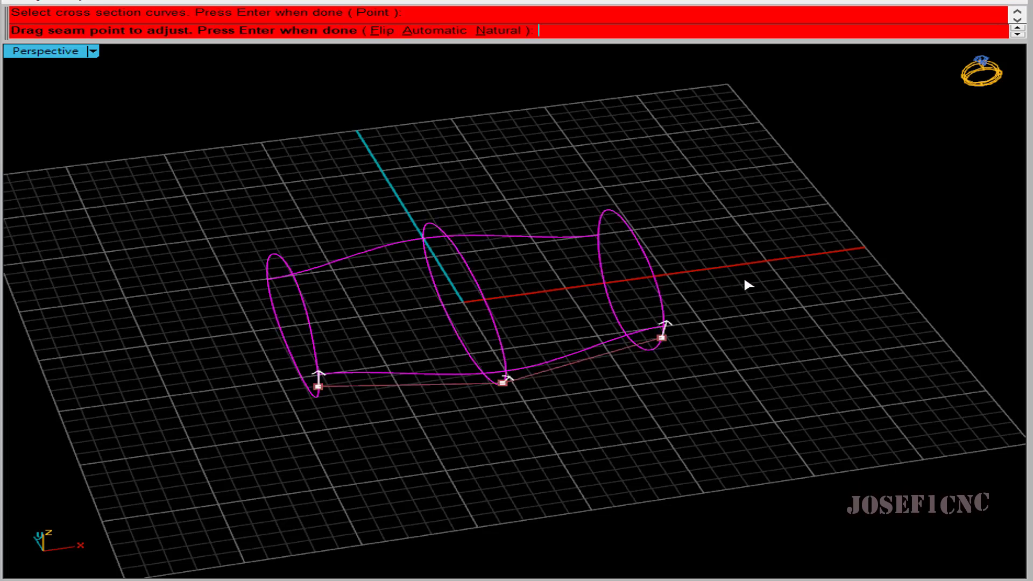
Accept the seams and confirm the Sweep 2 Rail options to create the tube.
right_drag(727, 372, 648, 344)
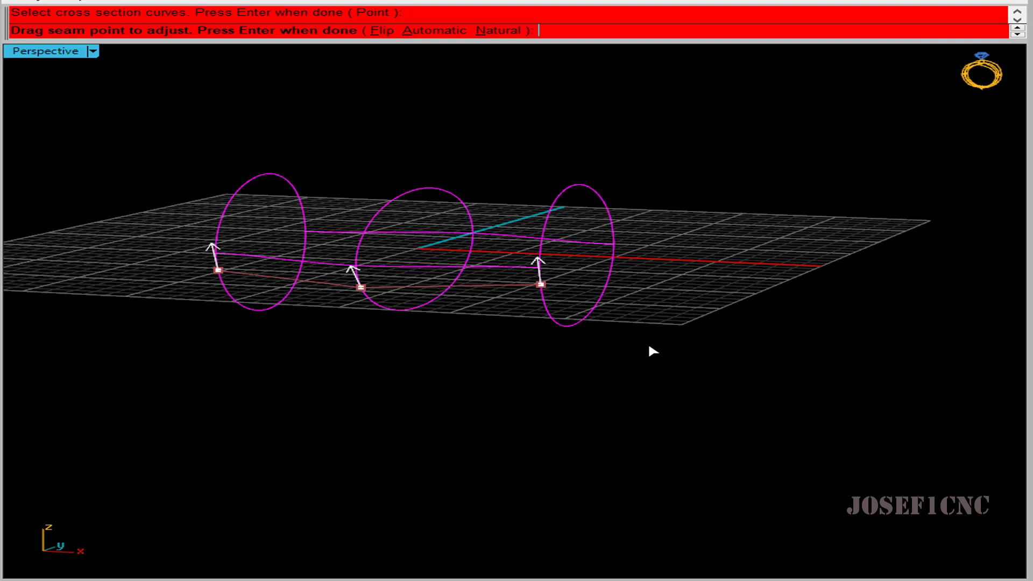
key(Return)
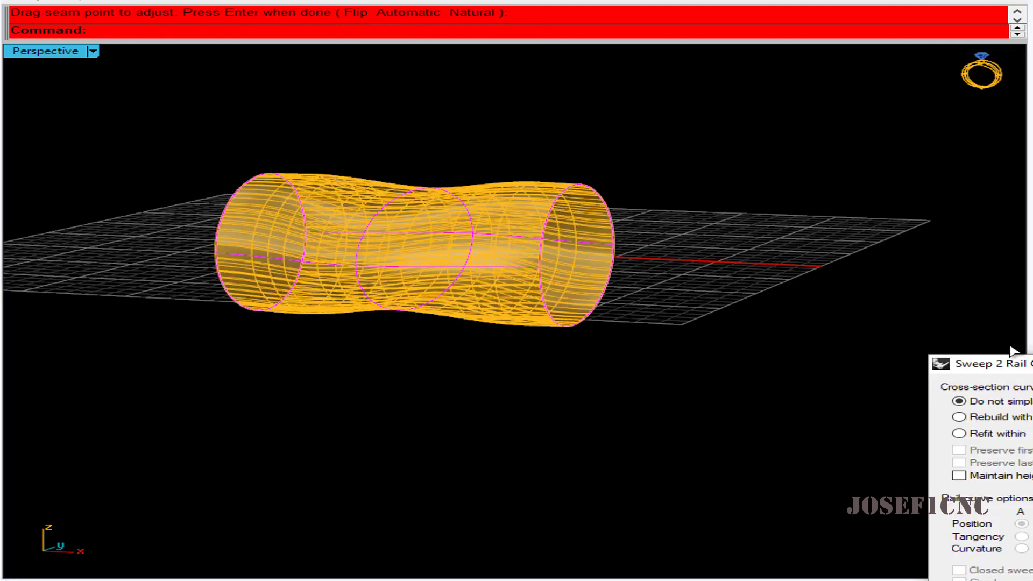
drag(979, 363, 1031, 194)
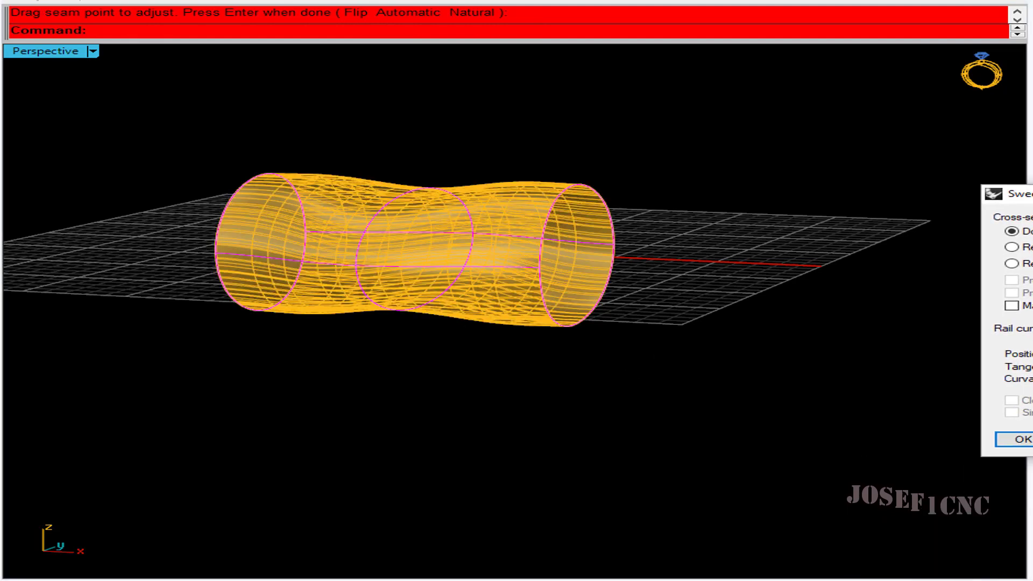
click(1022, 439)
right_drag(574, 424, 438, 362)
click(445, 364)
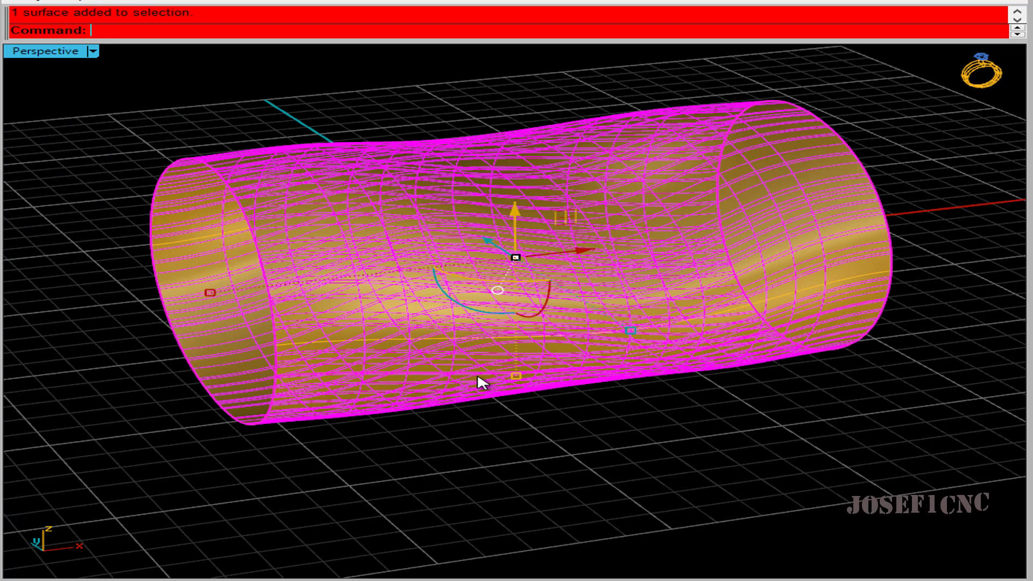
Rebuild the swept tube to 12 by 8 control points at degree 3.
text(build)
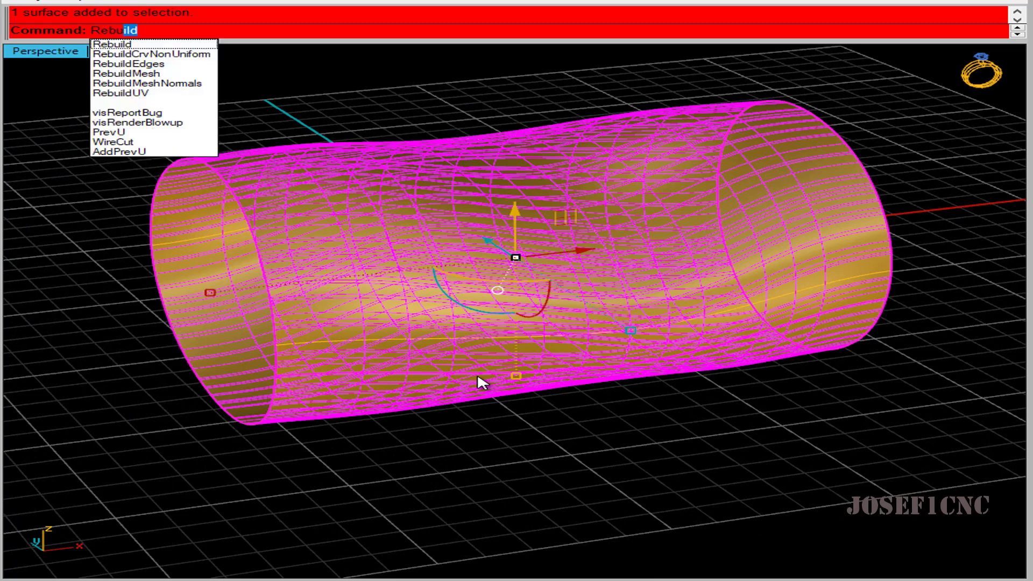
key(Return)
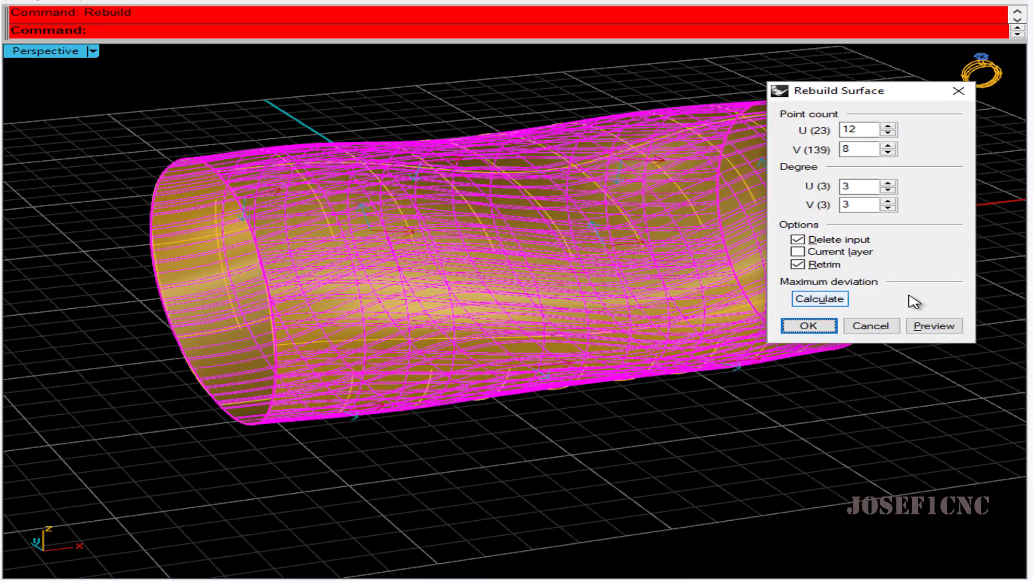
click(809, 326)
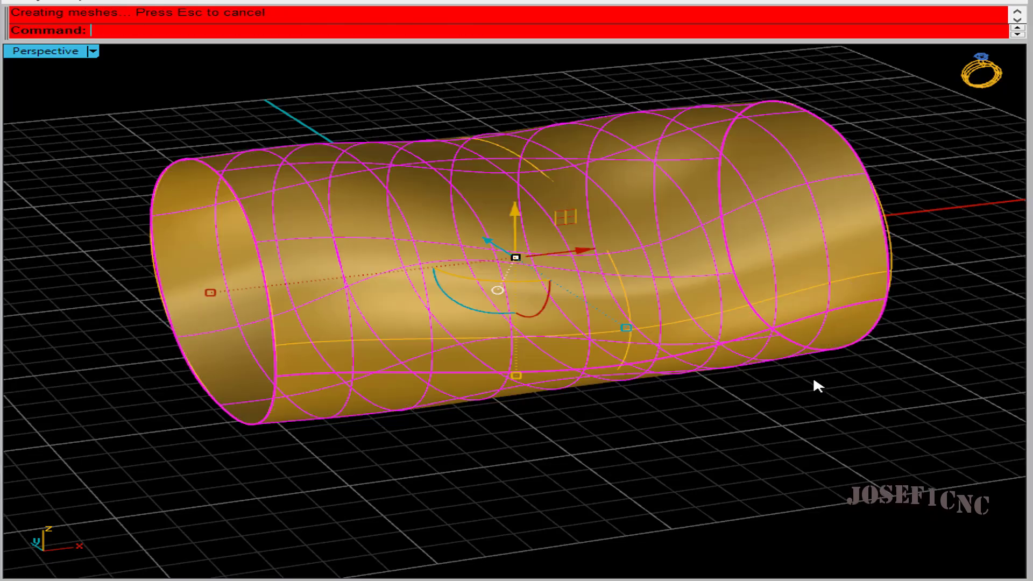
click(804, 424)
right_drag(804, 424, 523, 378)
Reselect the tube and start CreateUVCrv on it.
click(523, 378)
right_drag(495, 318, 646, 452)
right_drag(431, 448, 545, 424)
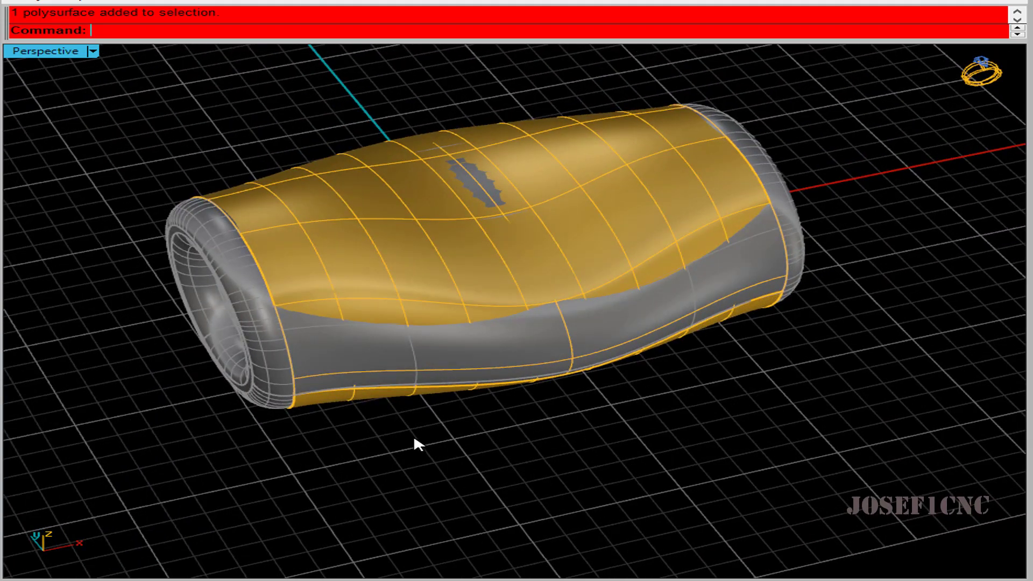
right_drag(448, 442, 508, 415)
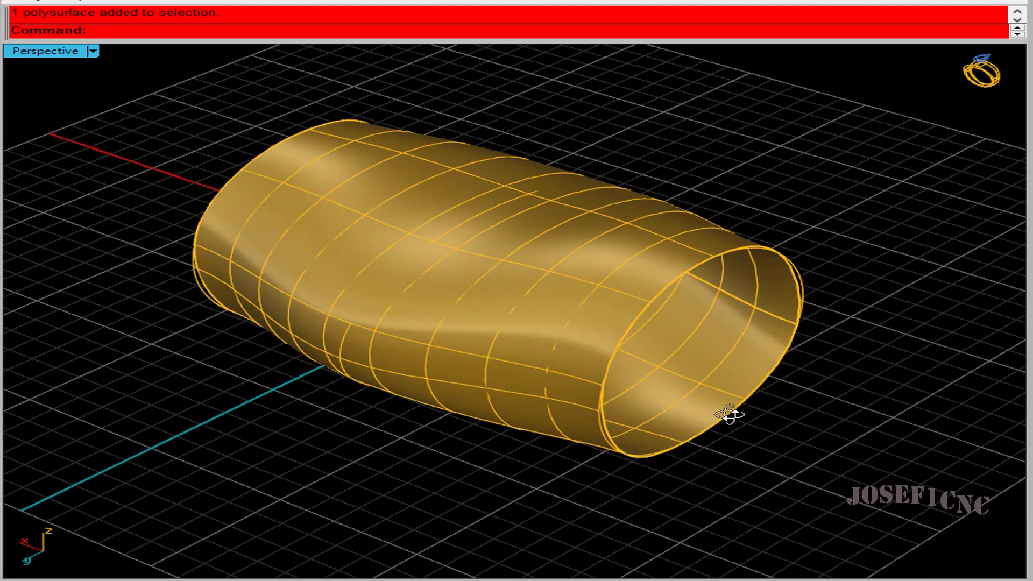
mouse_move(729, 414)
right_down()
mouse_move(748, 394)
mouse_move(737, 411)
right_up()
key(ctrl+F1)
Generate the tube's flattened UV outline and move the rectangle above the tube.
click(455, 402)
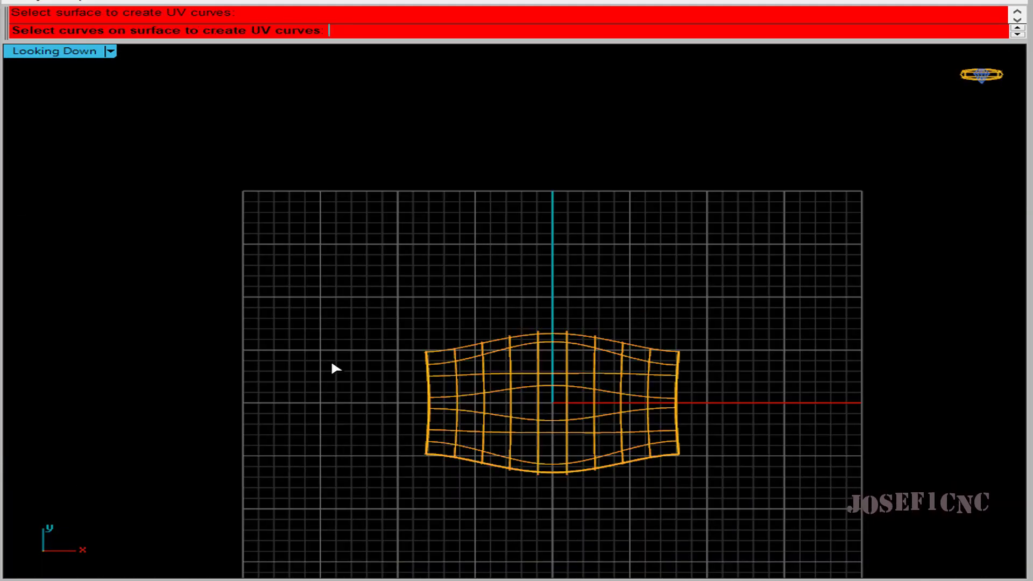
right_click(331, 362)
click(264, 272)
right_drag(394, 258, 343, 330)
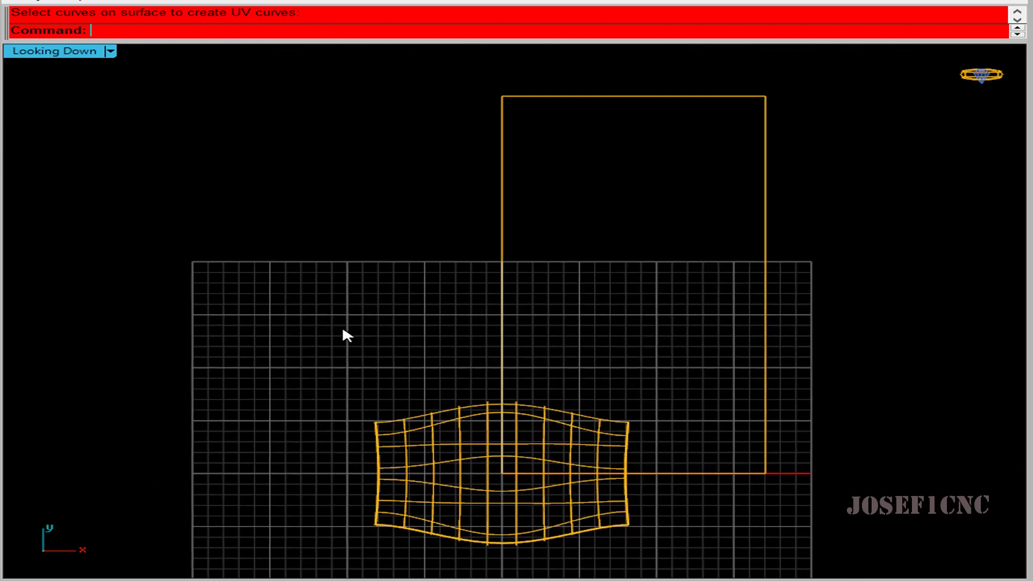
drag(368, 269, 374, 274)
scroll(632, 296, down, 2)
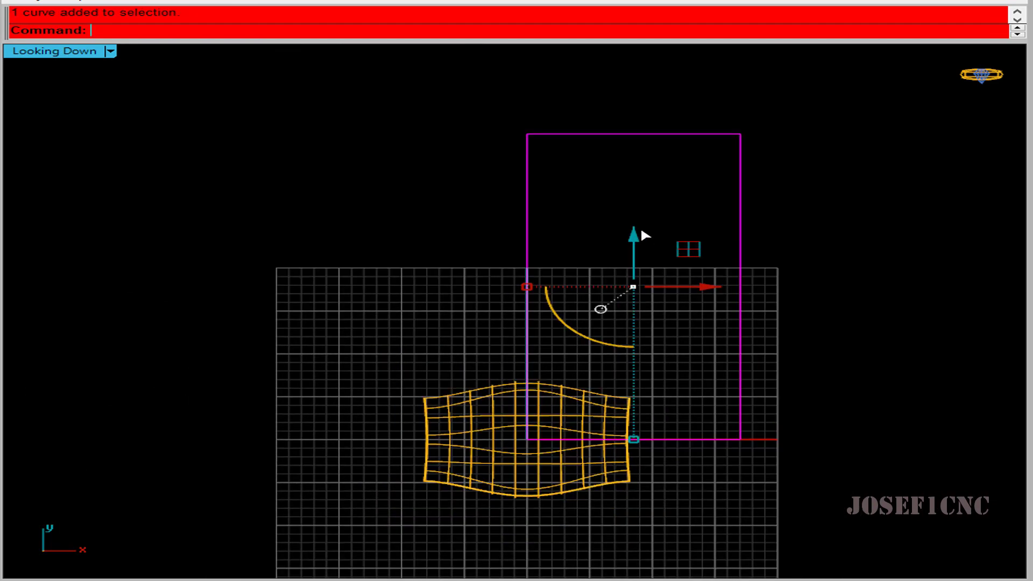
drag(689, 249, 578, 175)
right_drag(299, 278, 191, 303)
scroll(190, 302, down, 4)
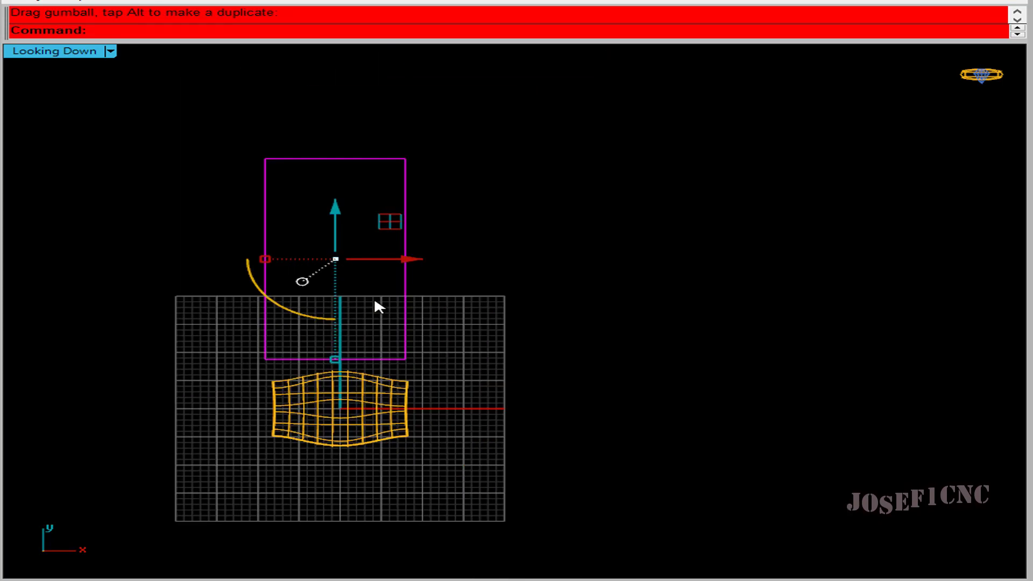
drag(502, 281, 223, 287)
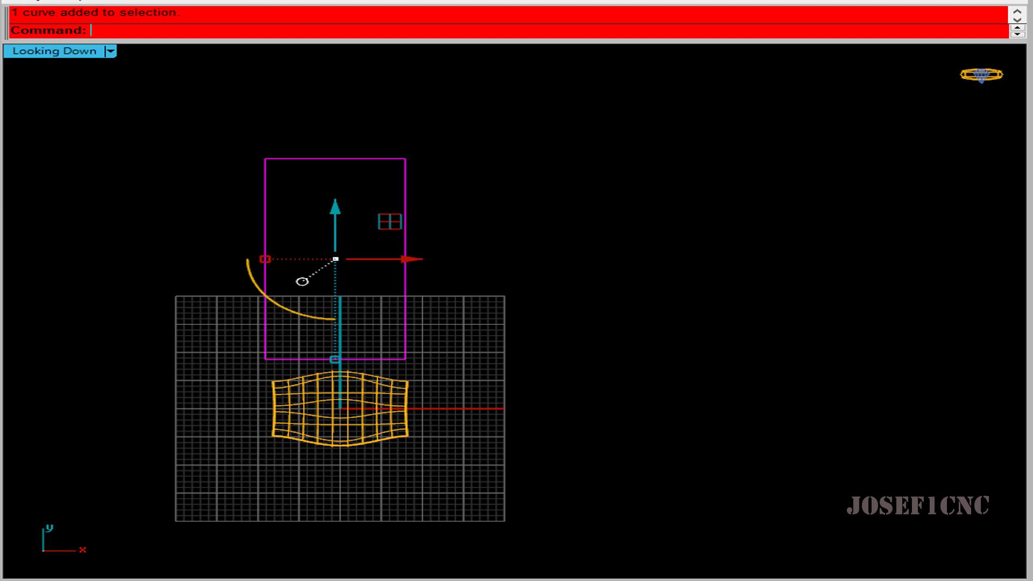
Explode the rectangle, sweep a flat sheet inside it, and rebuild it to 12 by 8.
key(ctrl+e)
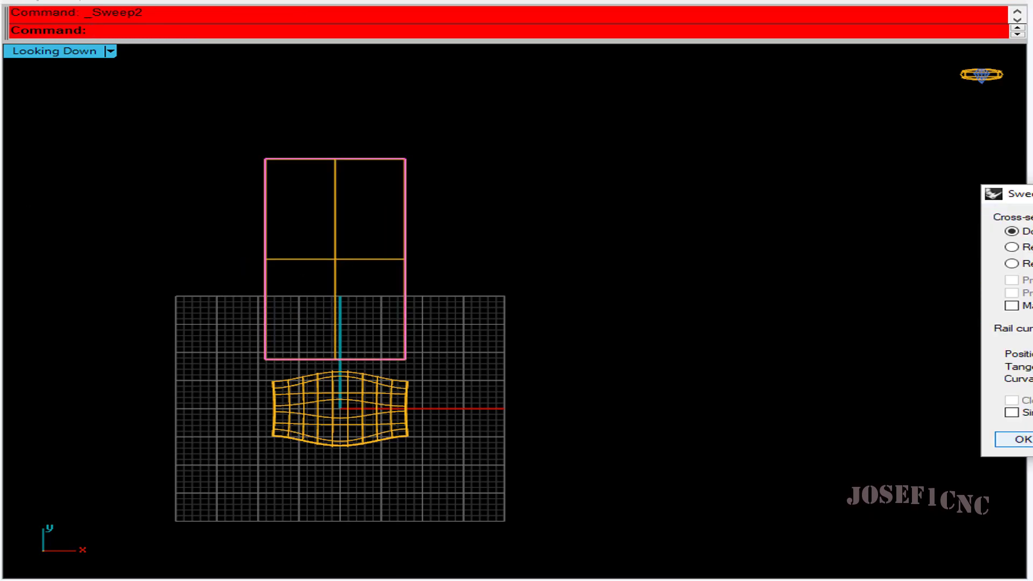
click(1023, 439)
scroll(295, 364, up, 2)
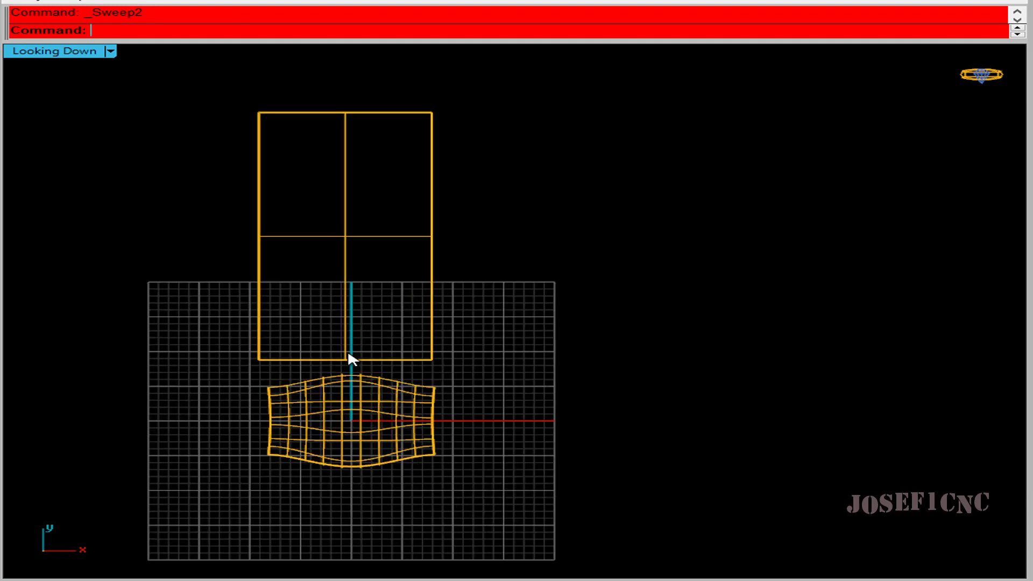
click(346, 350)
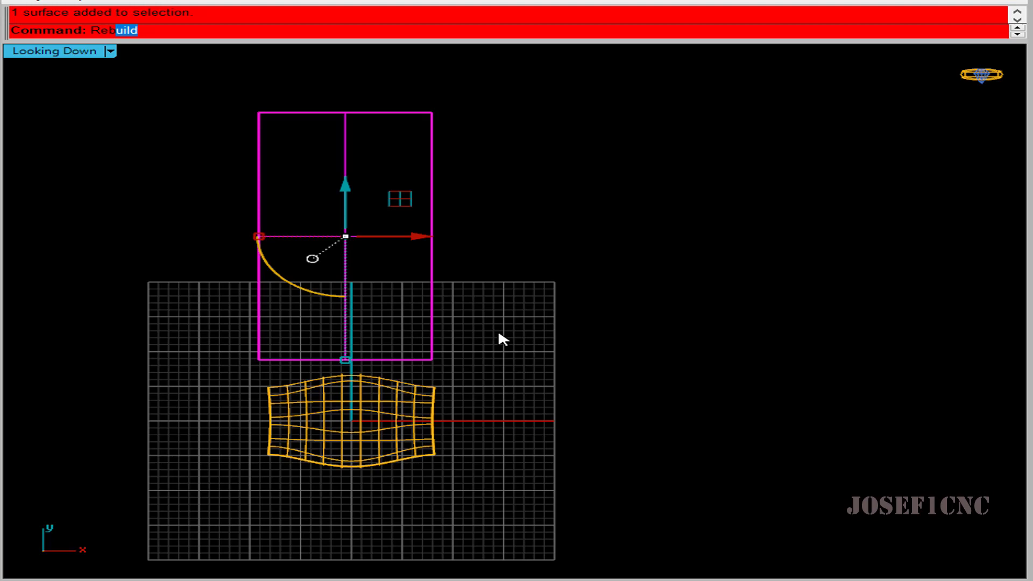
key(Return)
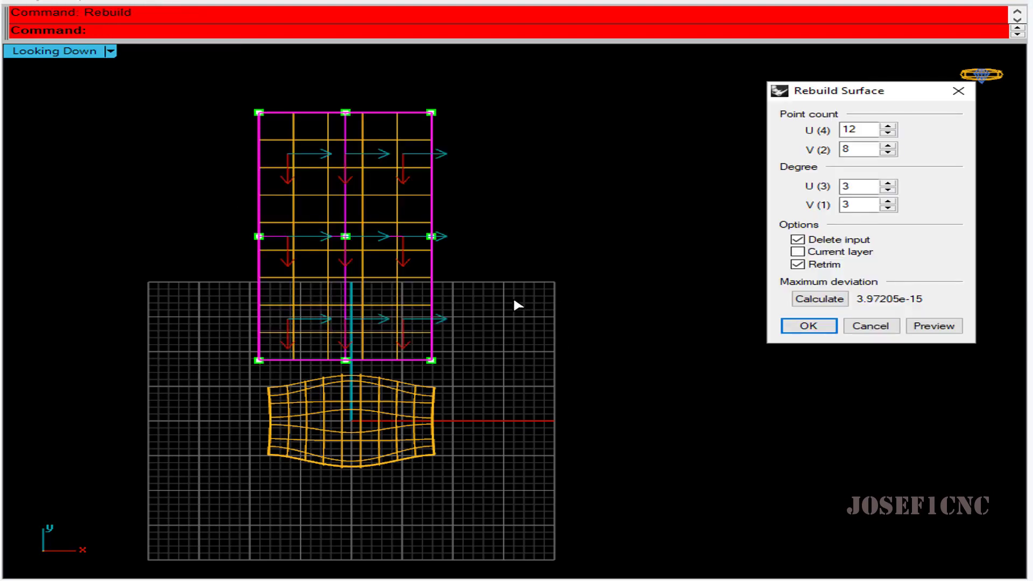
click(807, 326)
key(Escape)
Reverse U, swap U and V, and flip the sheet's normals down and back up.
right_drag(548, 389, 557, 413)
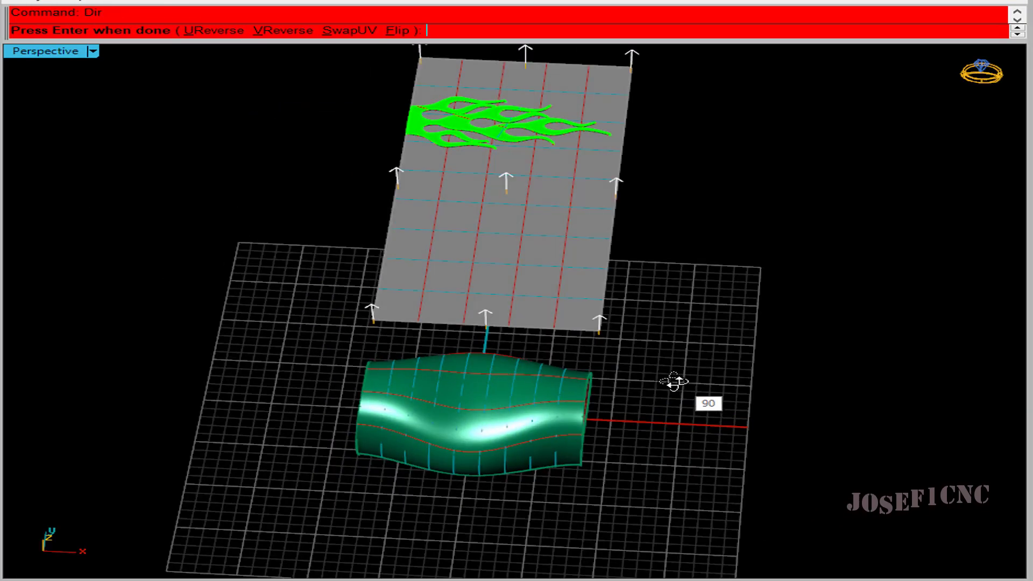
right_drag(674, 382, 606, 366)
scroll(517, 304, up, 2)
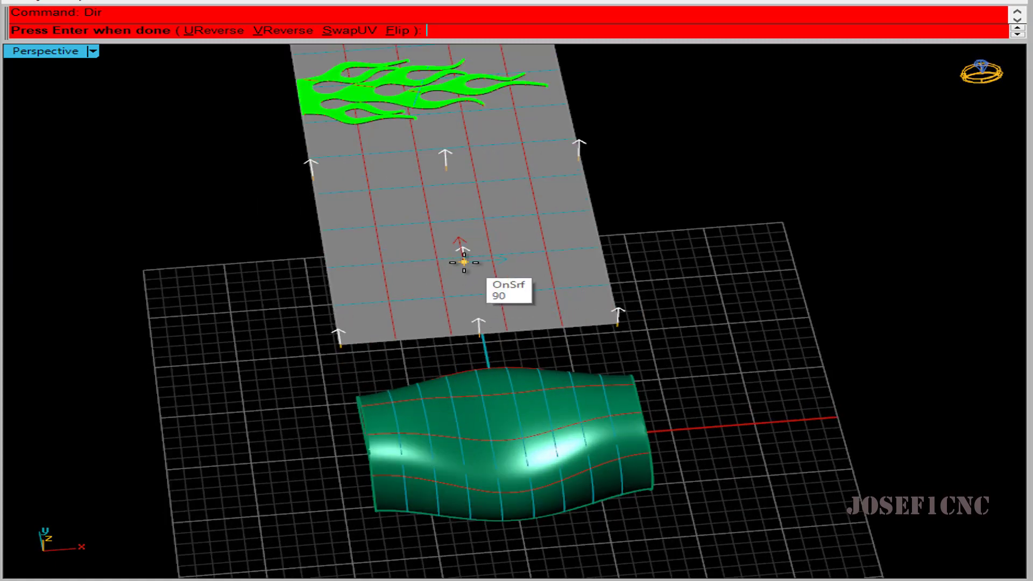
click(213, 30)
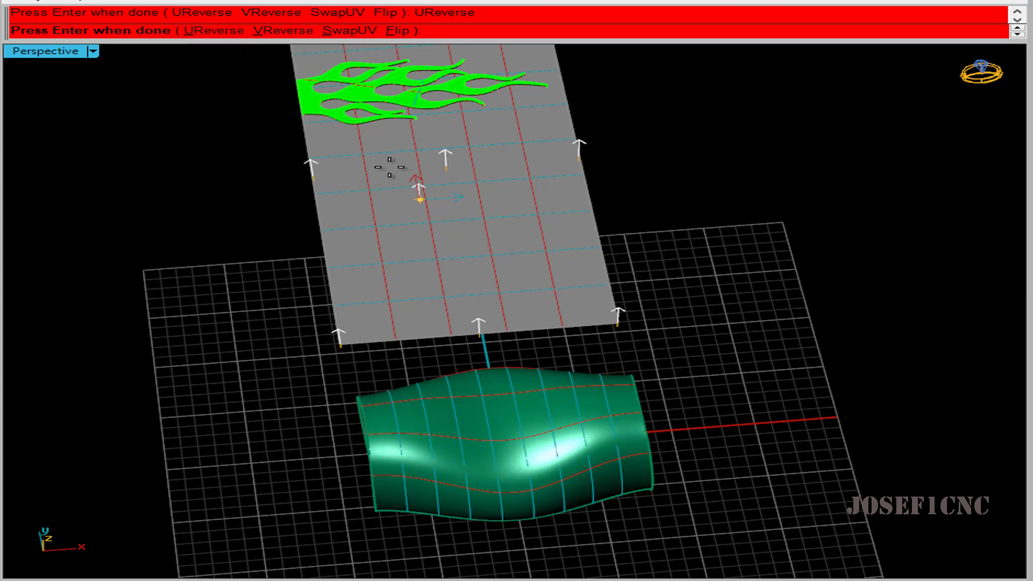
click(344, 31)
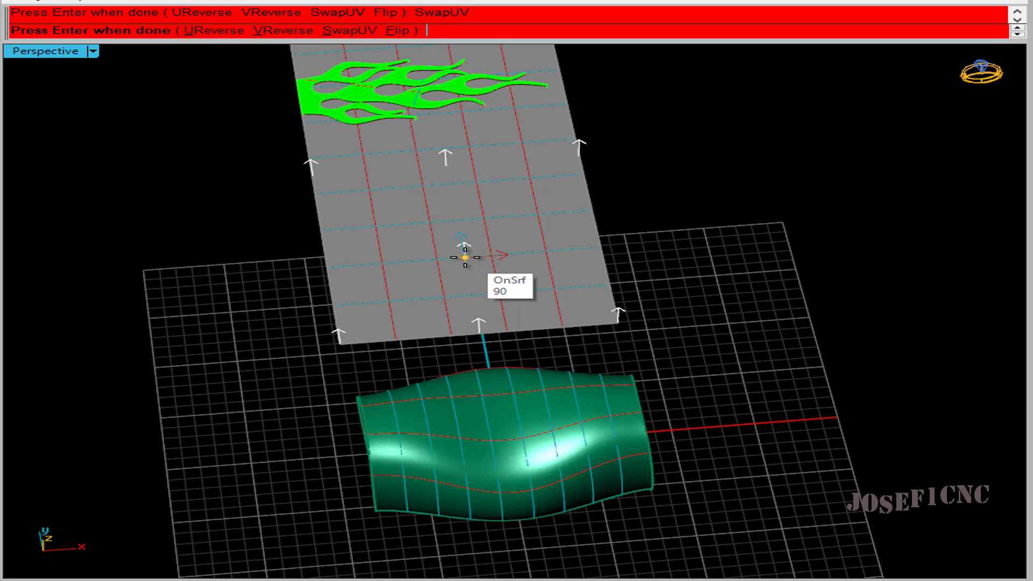
click(465, 257)
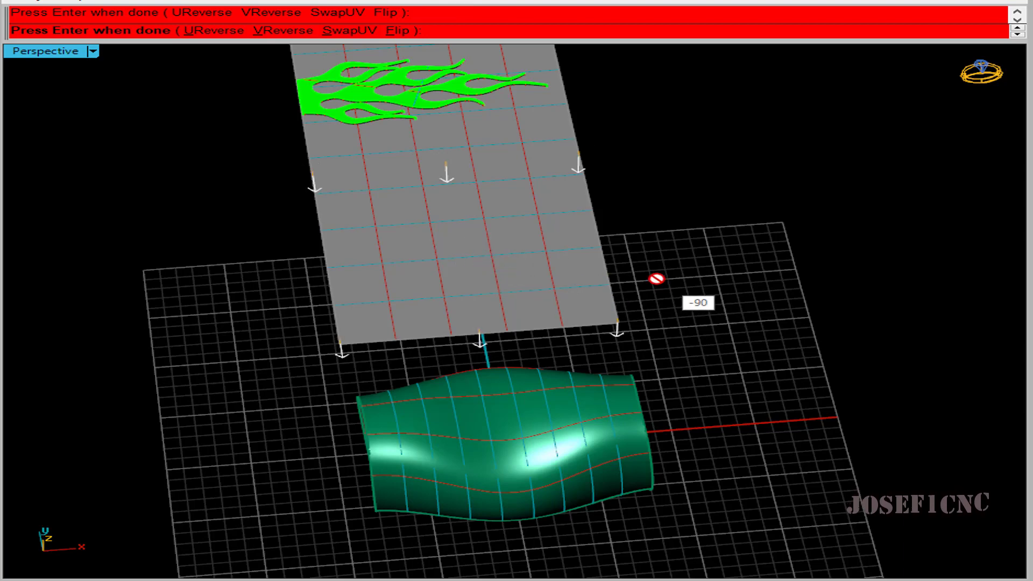
click(481, 264)
right_click(484, 267)
Recheck and accept the sheet's and barrel's current surface directions.
mouse_move(717, 294)
right_down()
mouse_move(675, 295)
mouse_move(709, 285)
right_up()
right_click(709, 285)
click(536, 283)
key(Return)
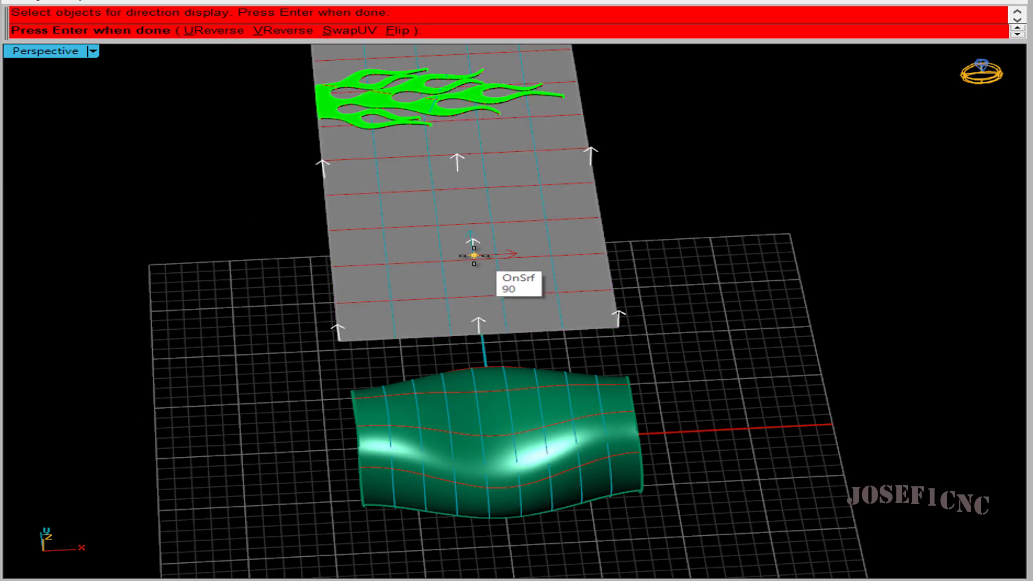
key(Return)
click(538, 425)
key(Return)
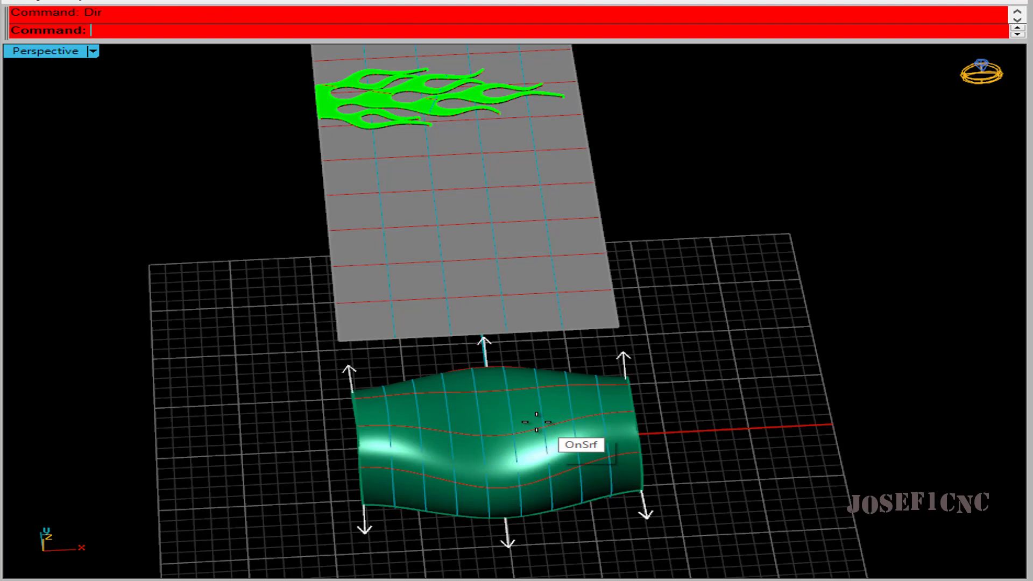
key(Return)
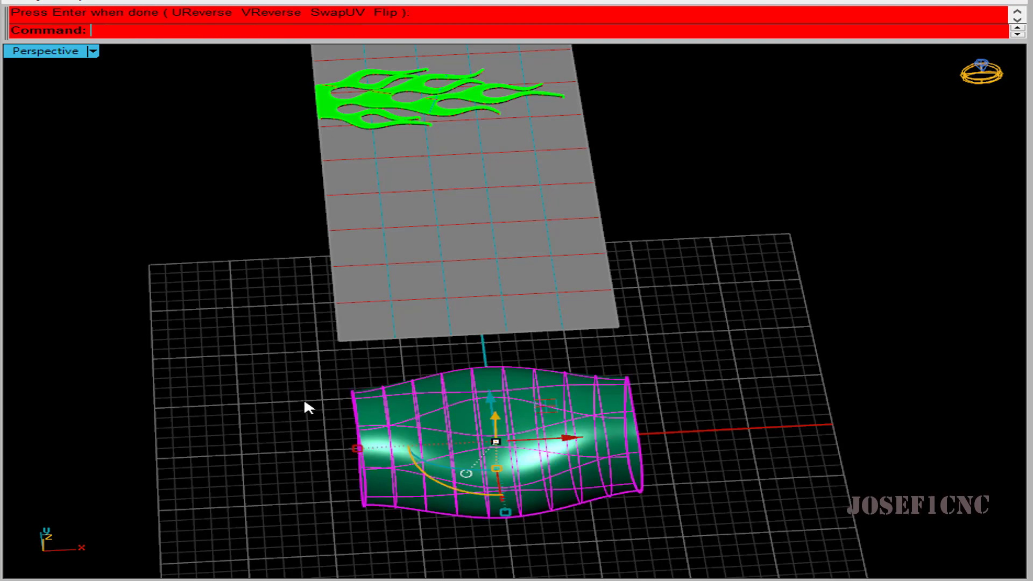
key(Escape)
right_drag(376, 409, 352, 303)
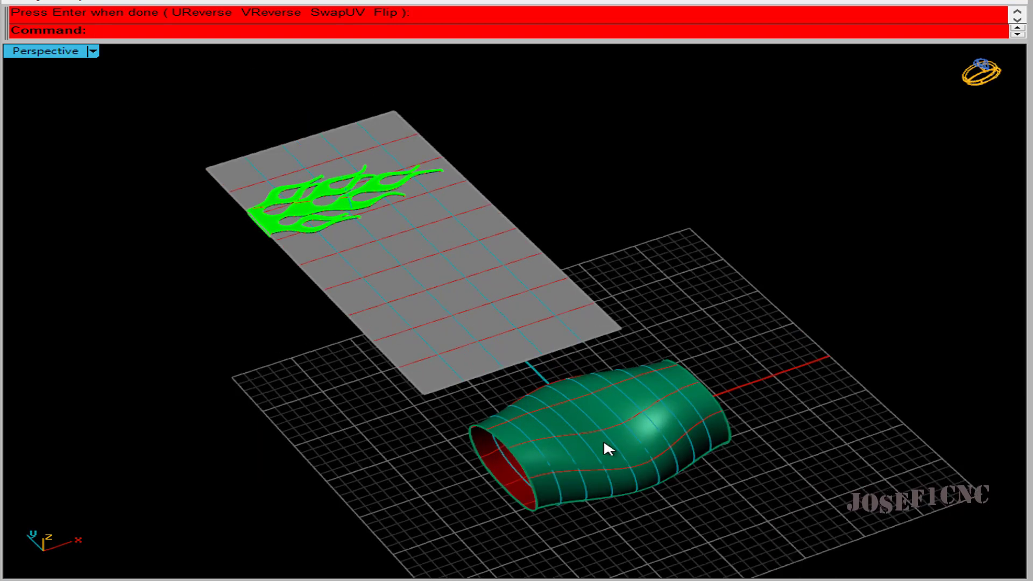
right_drag(605, 445, 429, 256)
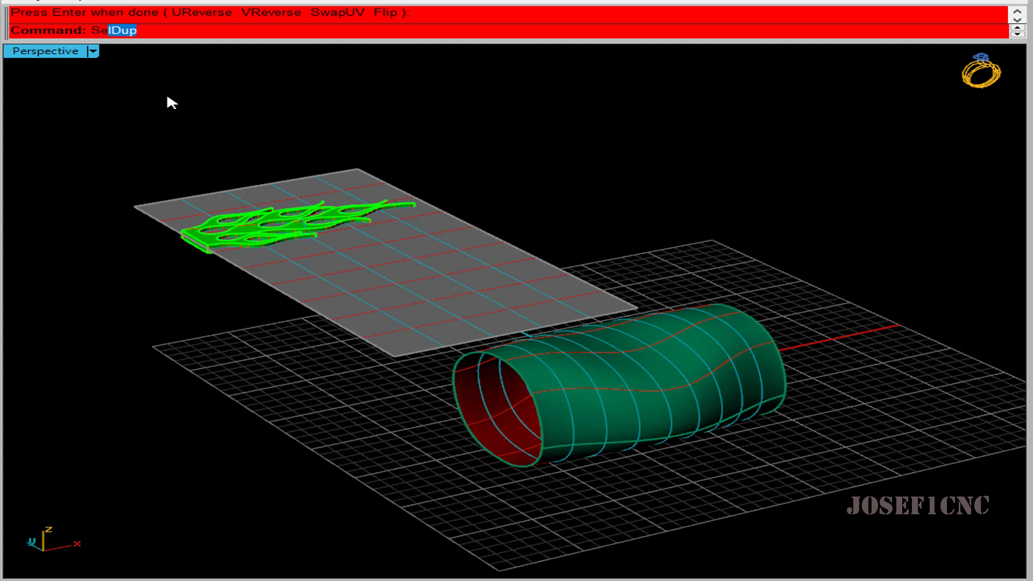
Use SrfSeam to move the barrel's seam to the End point on its lower edge.
text(am)
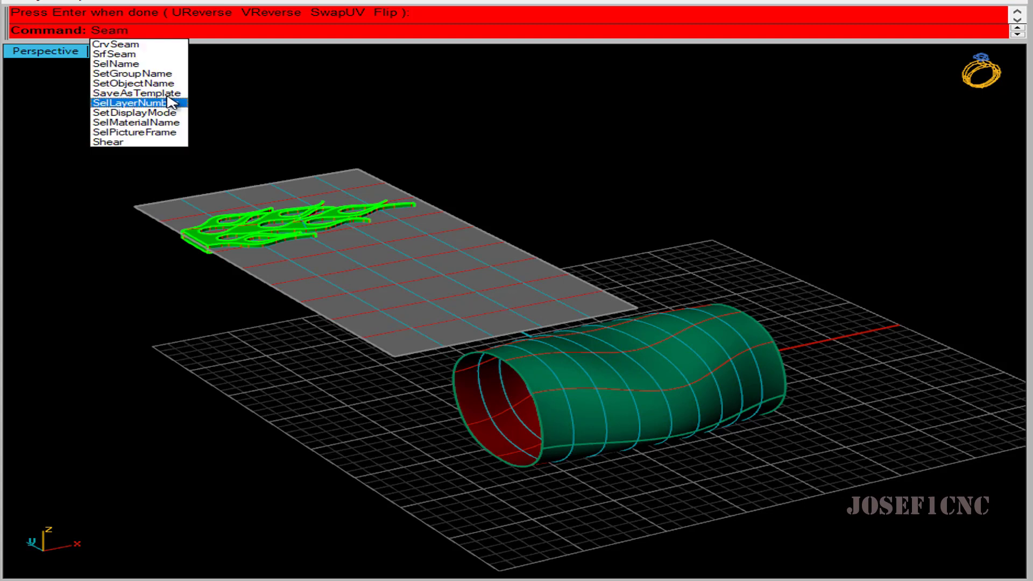
click(129, 55)
click(641, 371)
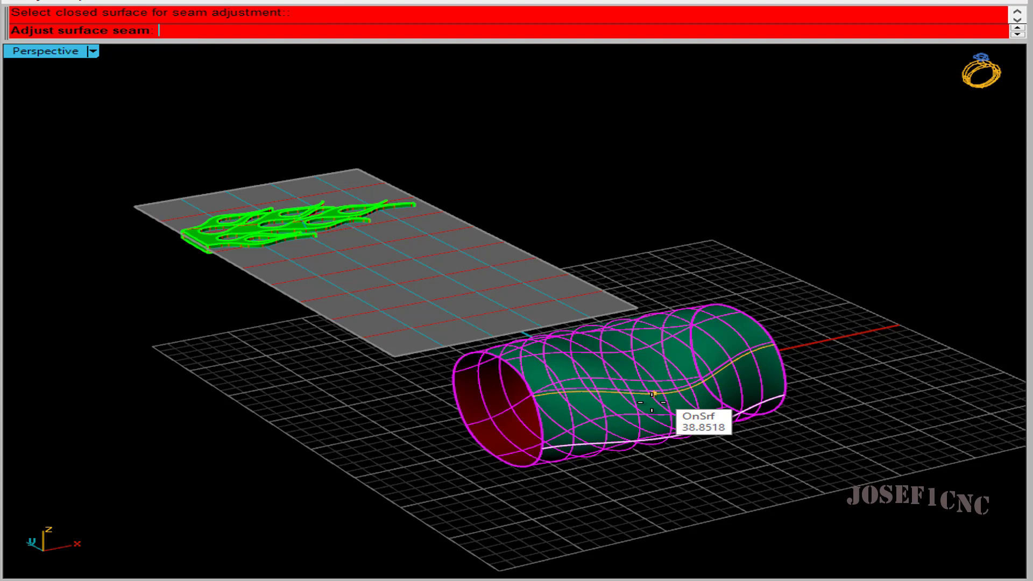
scroll(667, 439, up, 10)
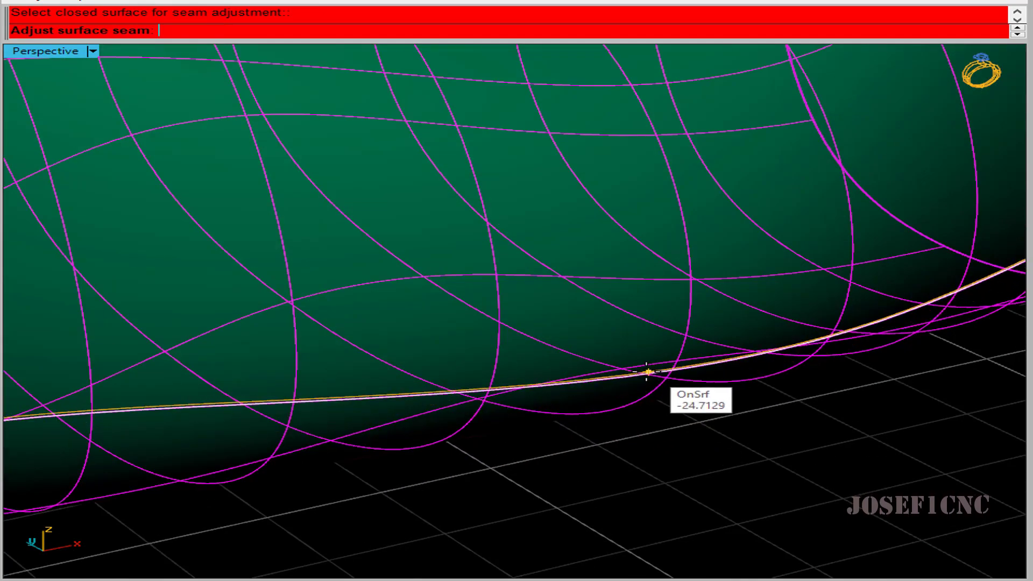
scroll(606, 382, down, 5)
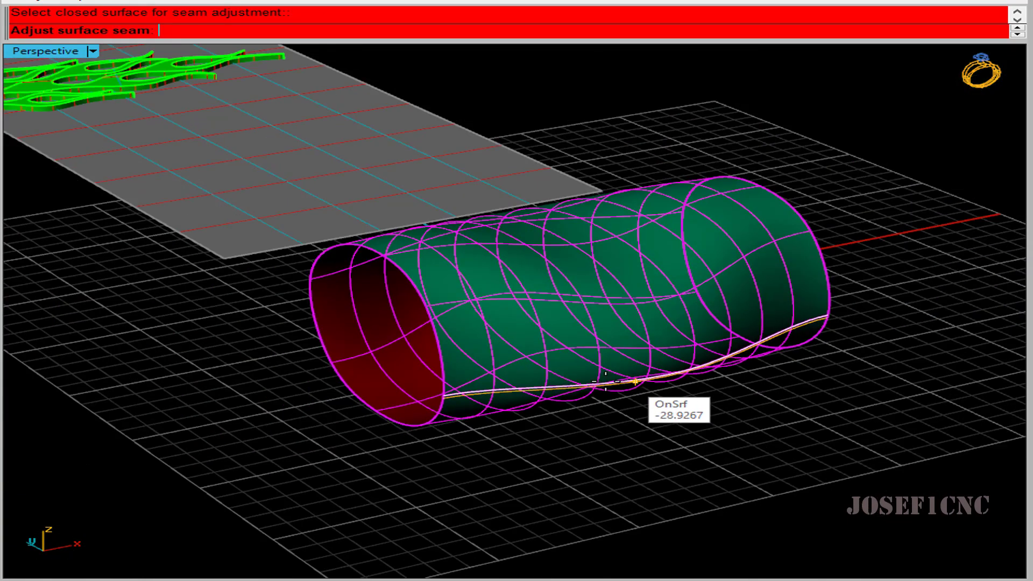
click(459, 394)
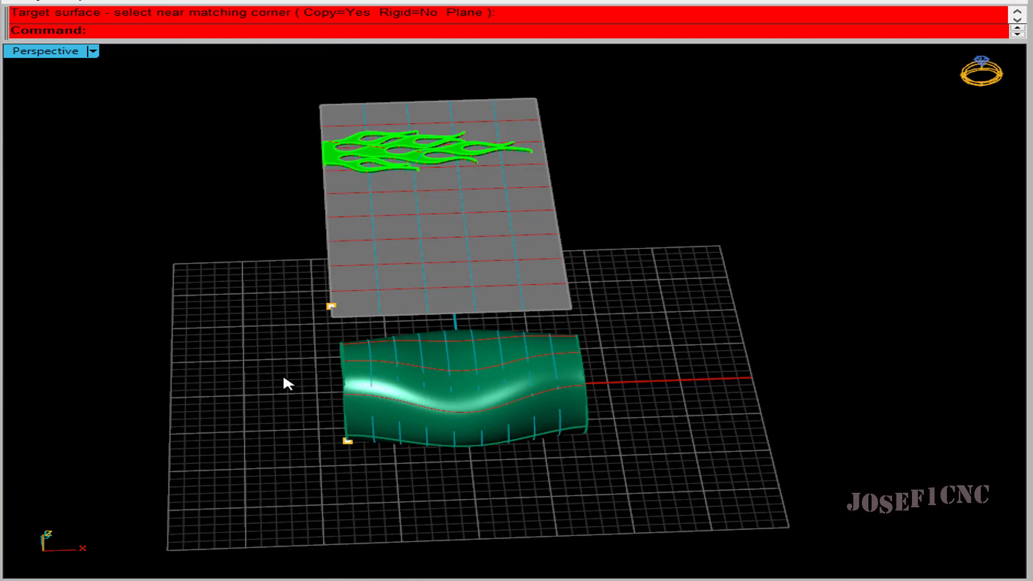
Start FlowAlongSrf and select the flame pattern on the plane, leaving the plane itself unselected.
right_click(190, 354)
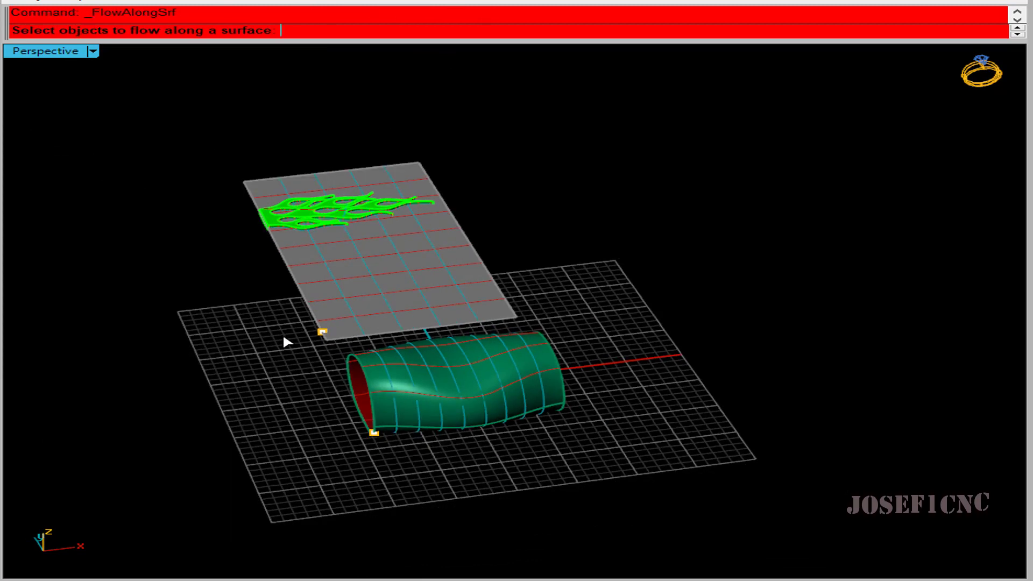
right_drag(283, 338, 308, 299)
click(286, 178)
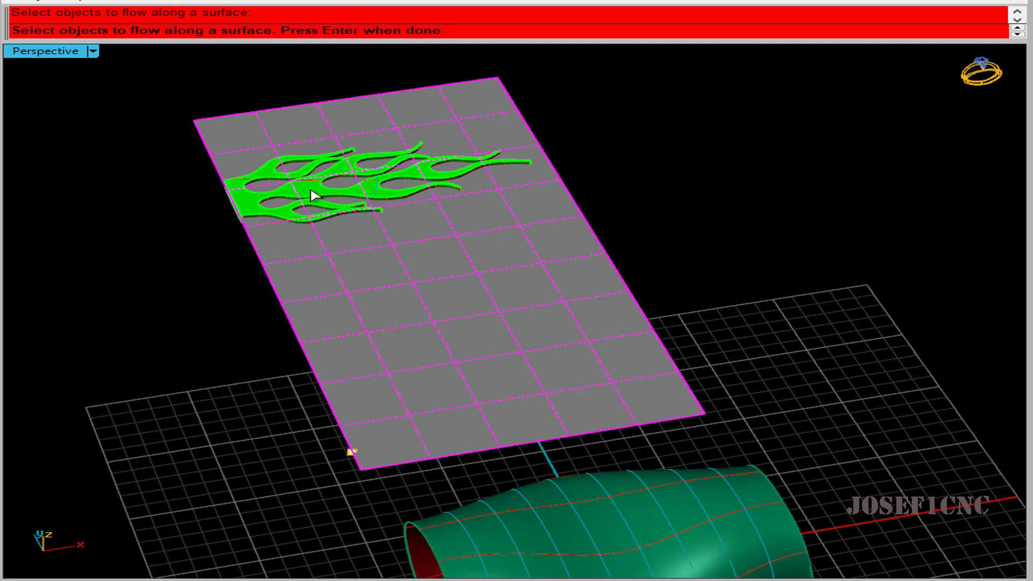
click(298, 196)
ctrl+click(419, 285)
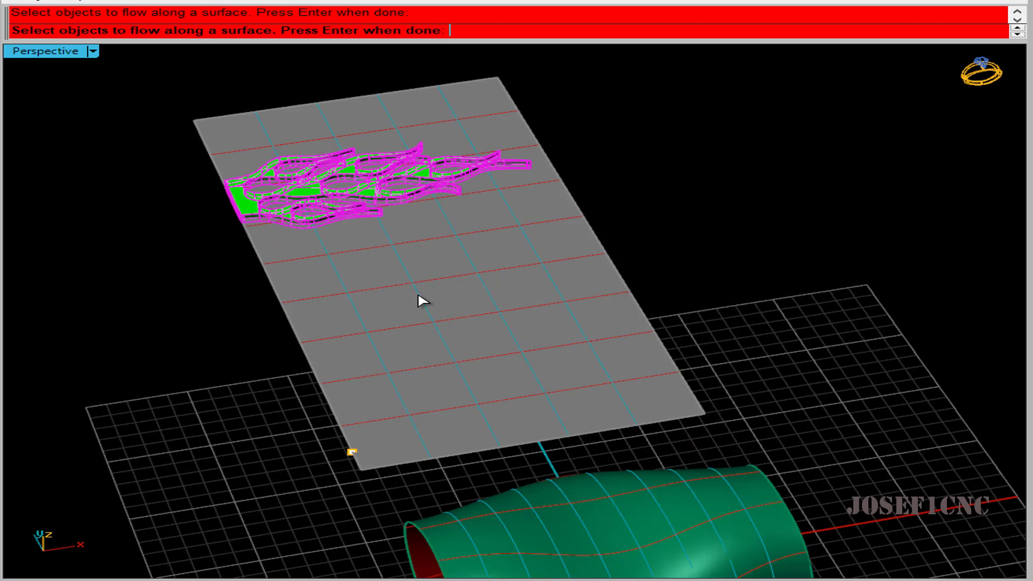
right_drag(235, 343, 277, 359)
scroll(277, 328, down, 3)
right_click(233, 369)
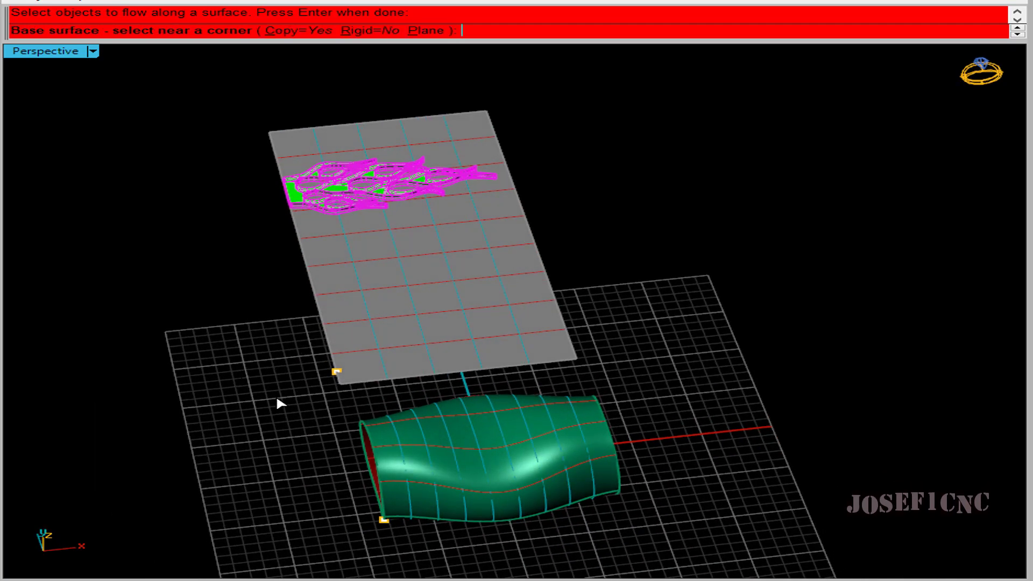
Pick the flat plane near a corner as base and the barrel near the matching corner as target.
click(346, 390)
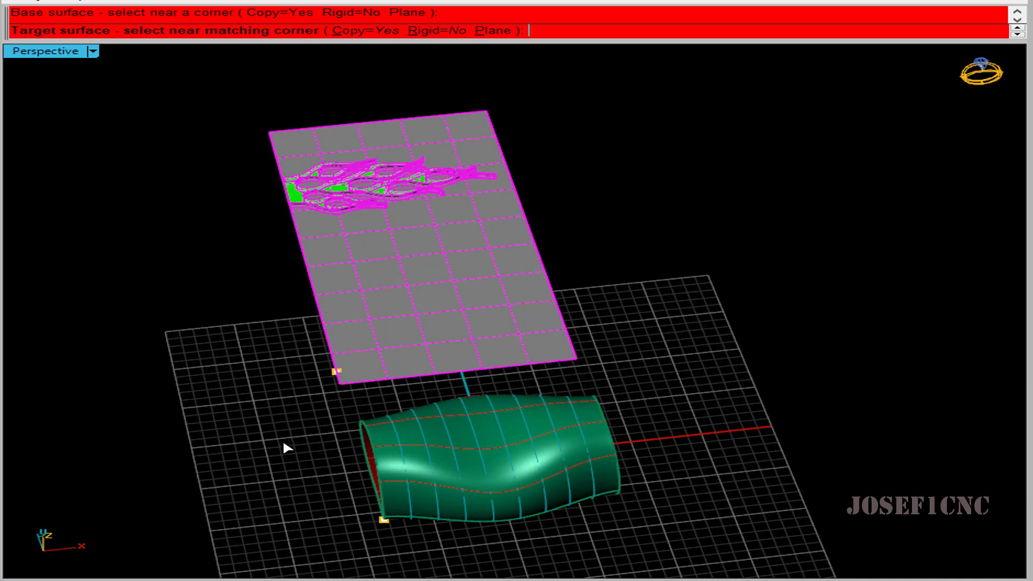
scroll(373, 341, down, 5)
scroll(429, 422, up, 8)
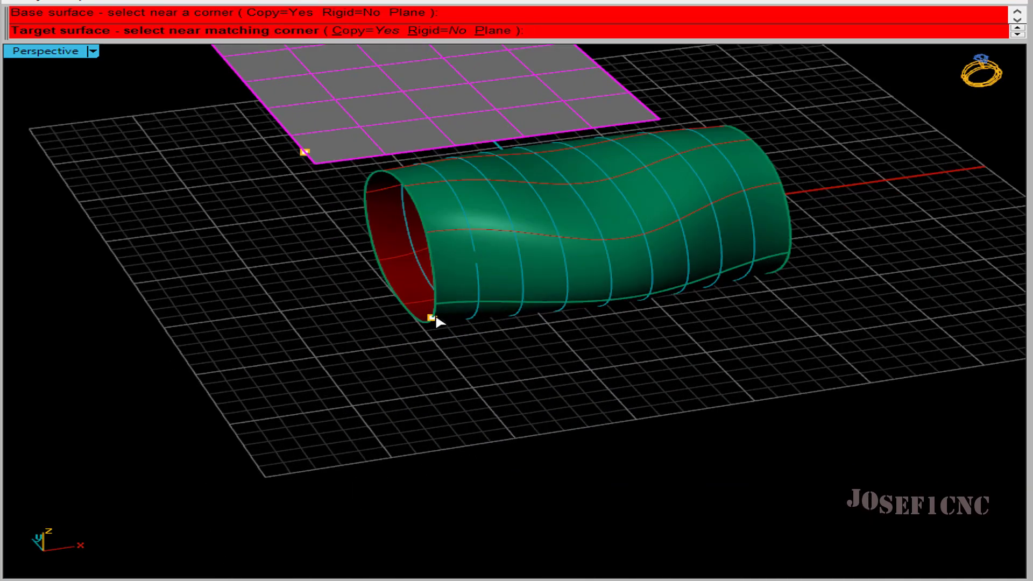
click(434, 312)
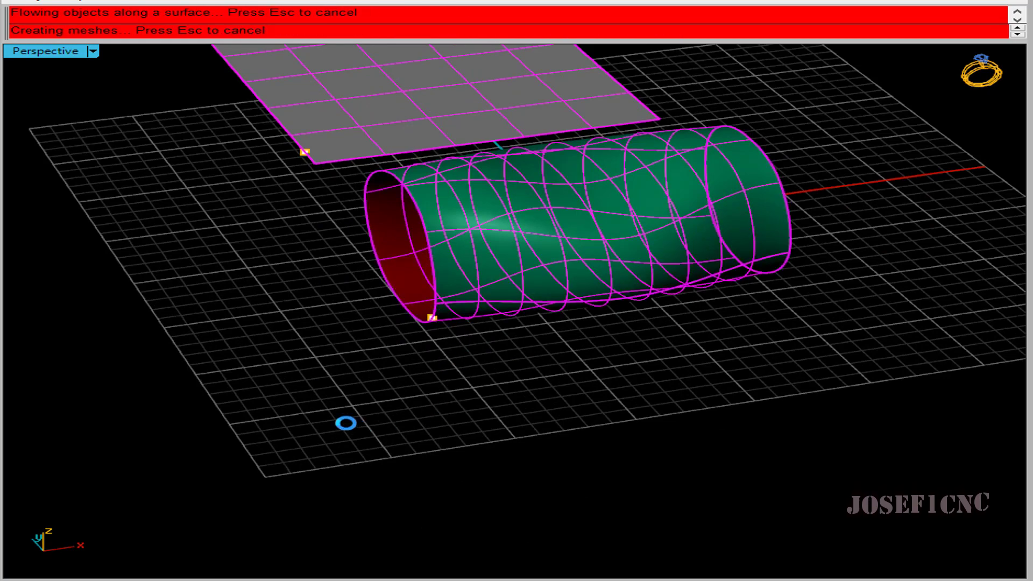
Scale the plane's flame pattern wider in two drags so the flowed flames on the barrel enlarge to match.
right_drag(520, 397, 390, 497)
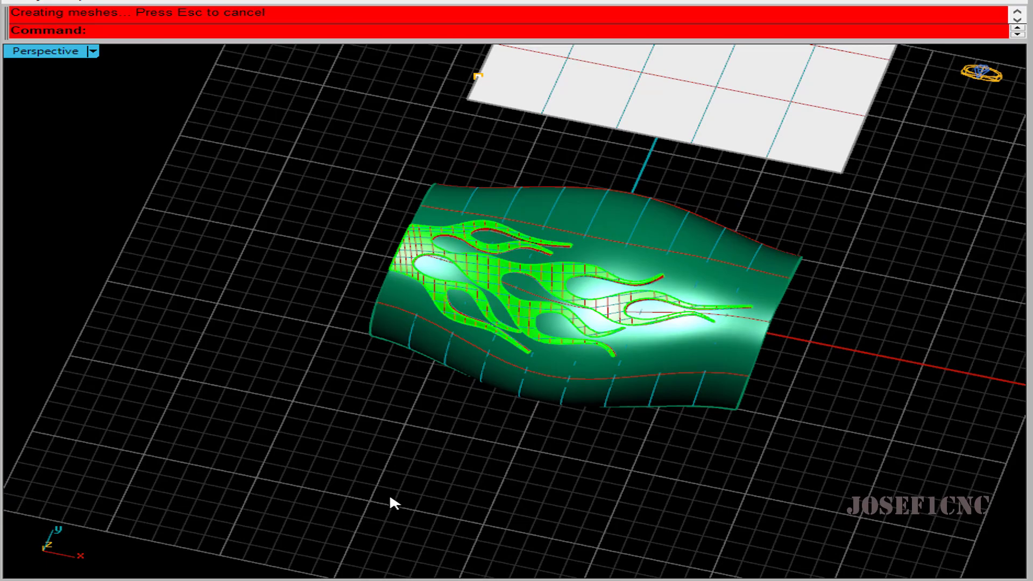
scroll(493, 331, up, 2)
right_drag(497, 338, 217, 197)
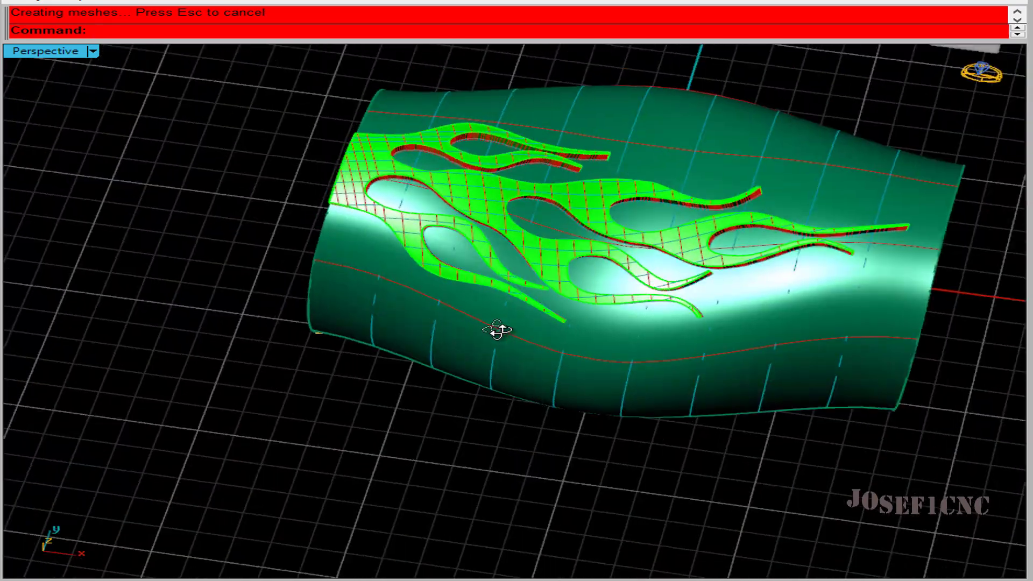
right_drag(496, 330, 454, 357)
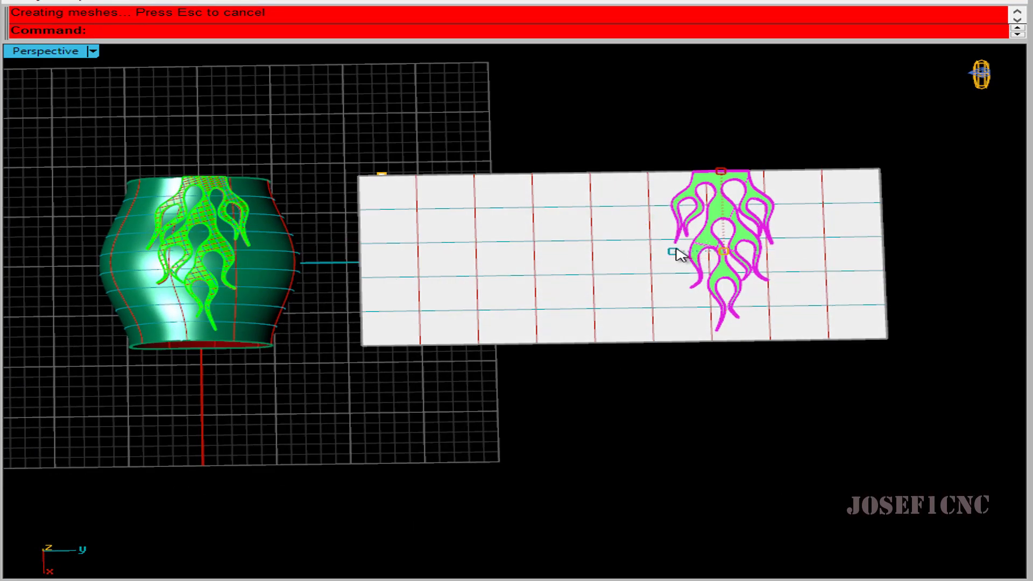
drag(673, 251, 658, 267)
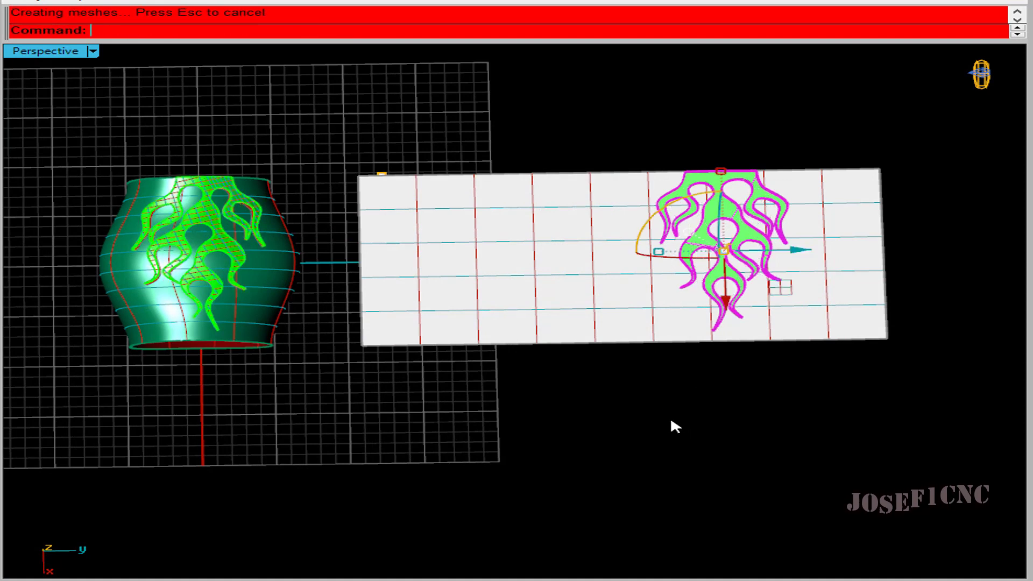
drag(657, 254, 645, 272)
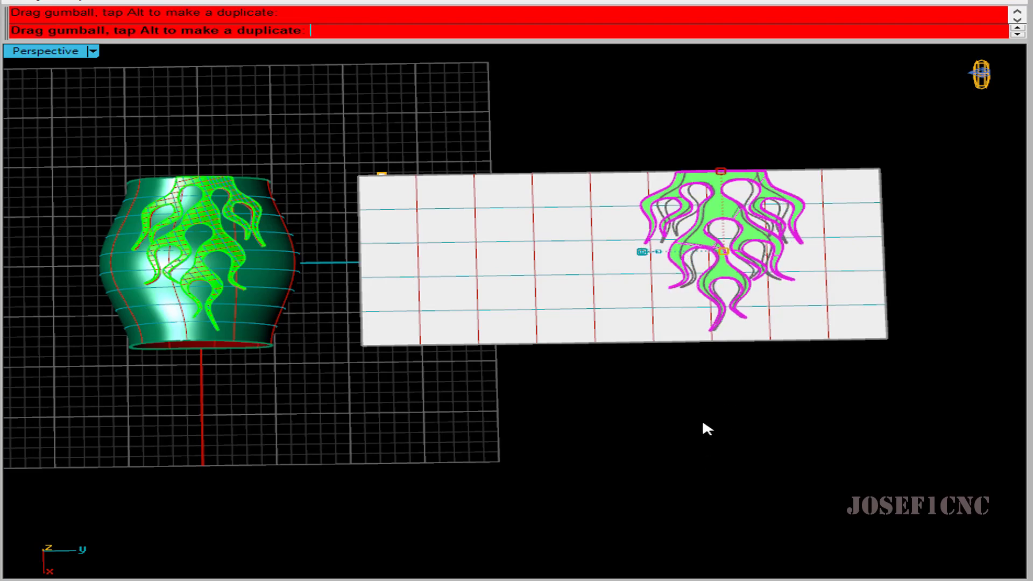
right_drag(431, 453, 690, 420)
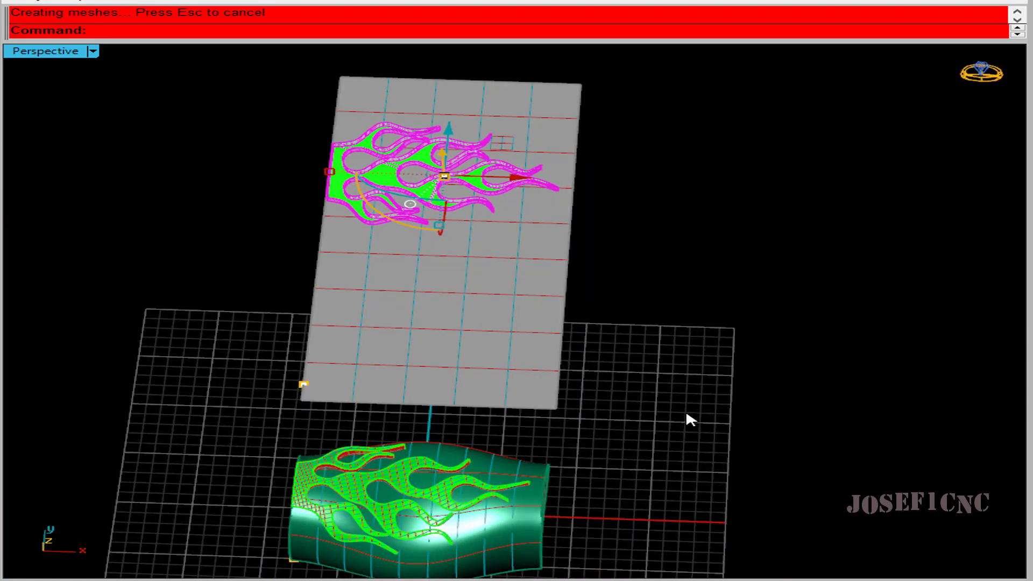
Cancel the repeated flow command and delete the flat plane with its source flames.
right_click(674, 385)
scroll(661, 359, down, 2)
key(Escape)
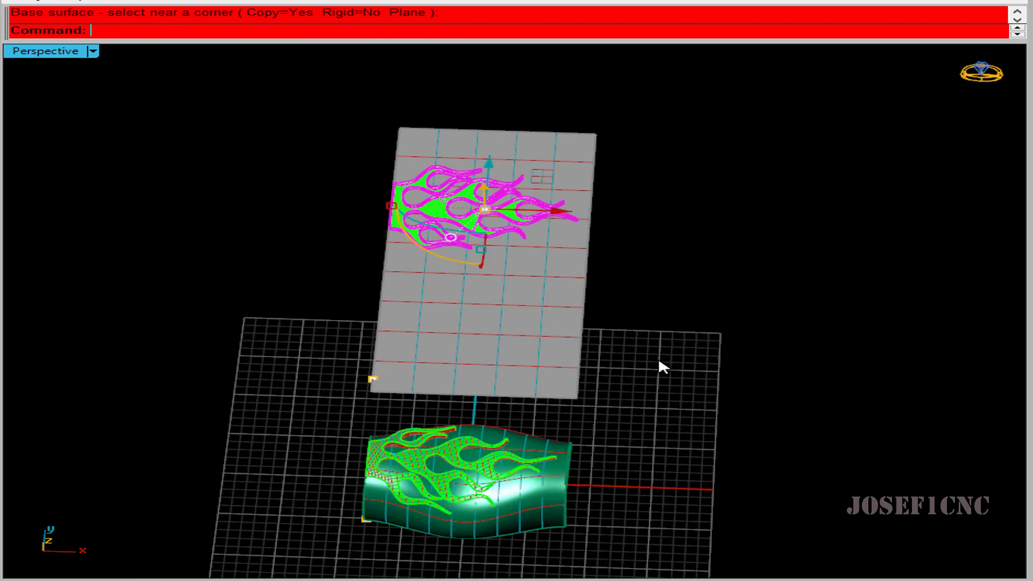
drag(337, 275, 338, 275)
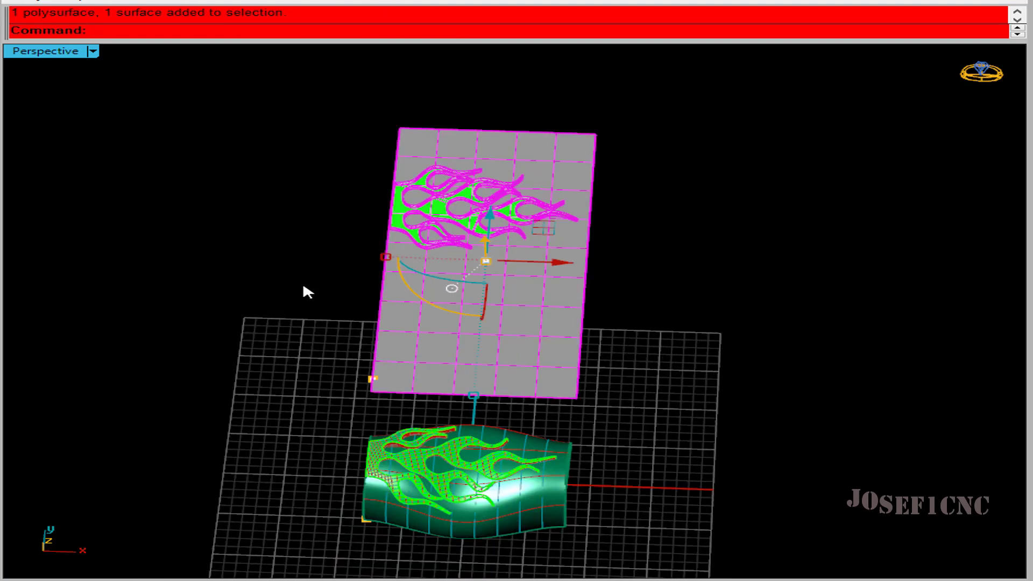
key(Delete)
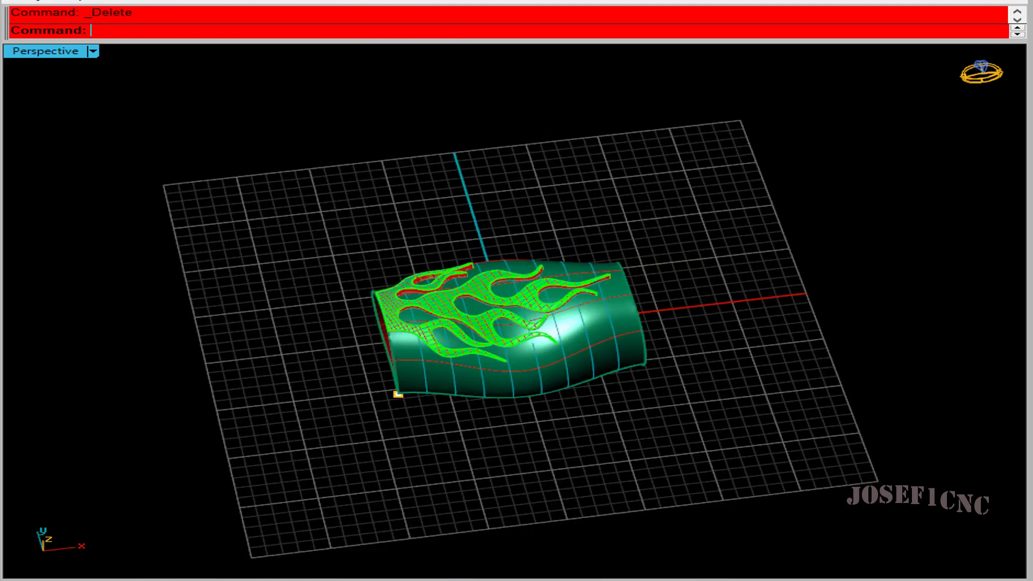
Select the bead body and the flowed flame piece and boolean-difference the flames into the body.
click(2, 347)
right_drag(228, 390, 172, 394)
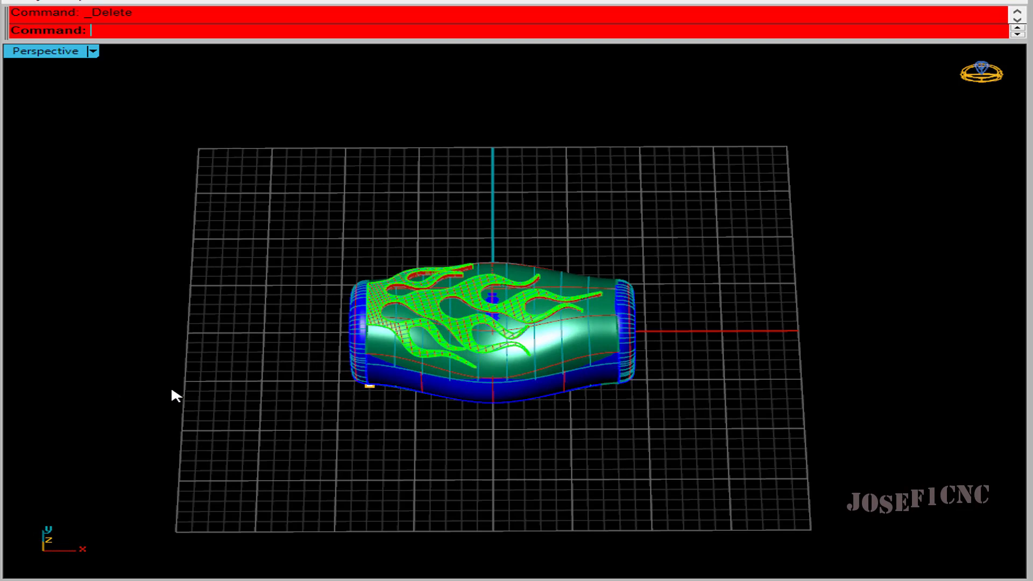
scroll(353, 365, up, 4)
click(393, 332)
key(Escape)
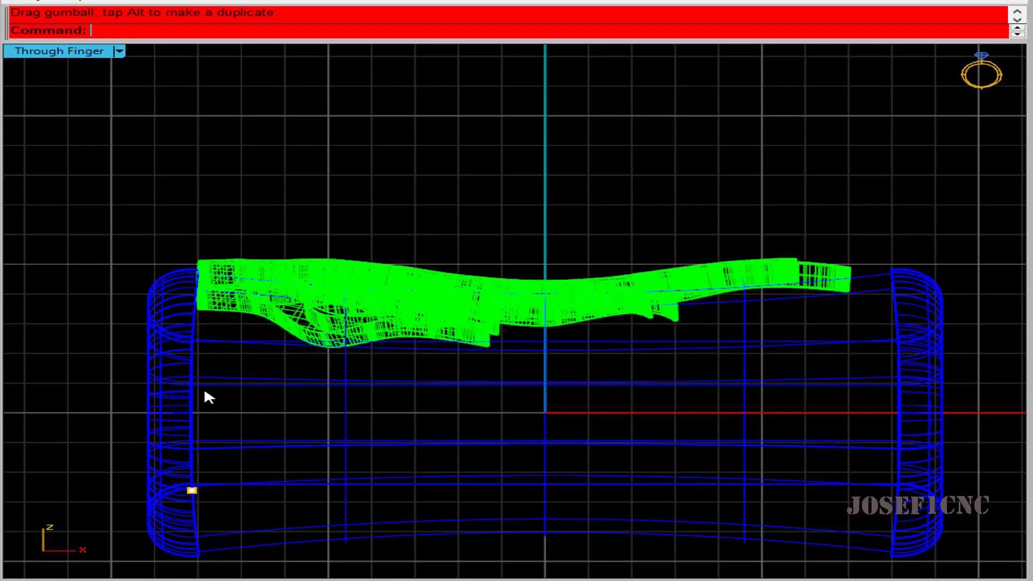
click(184, 393)
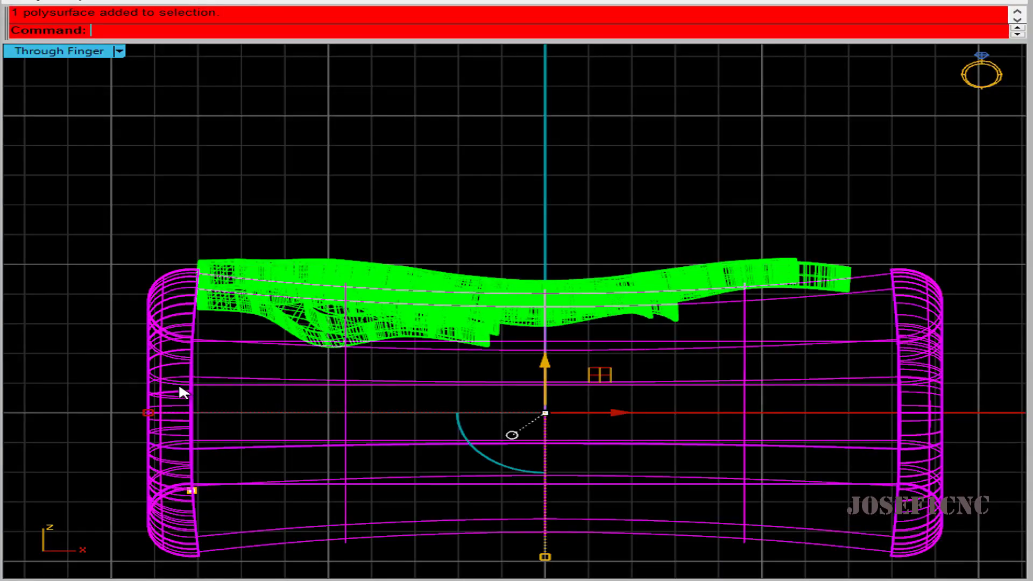
key(Escape)
click(308, 305)
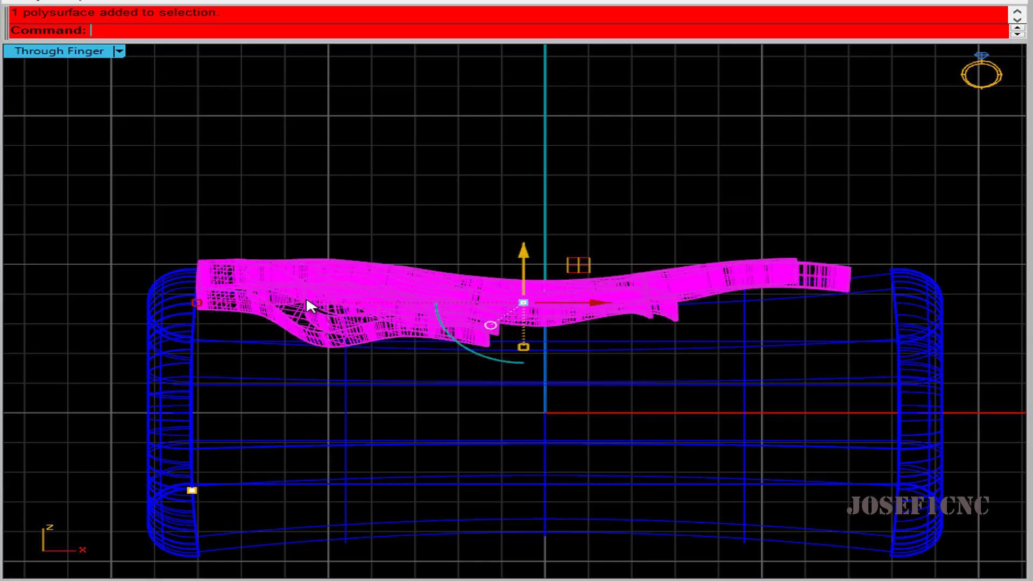
key(Escape)
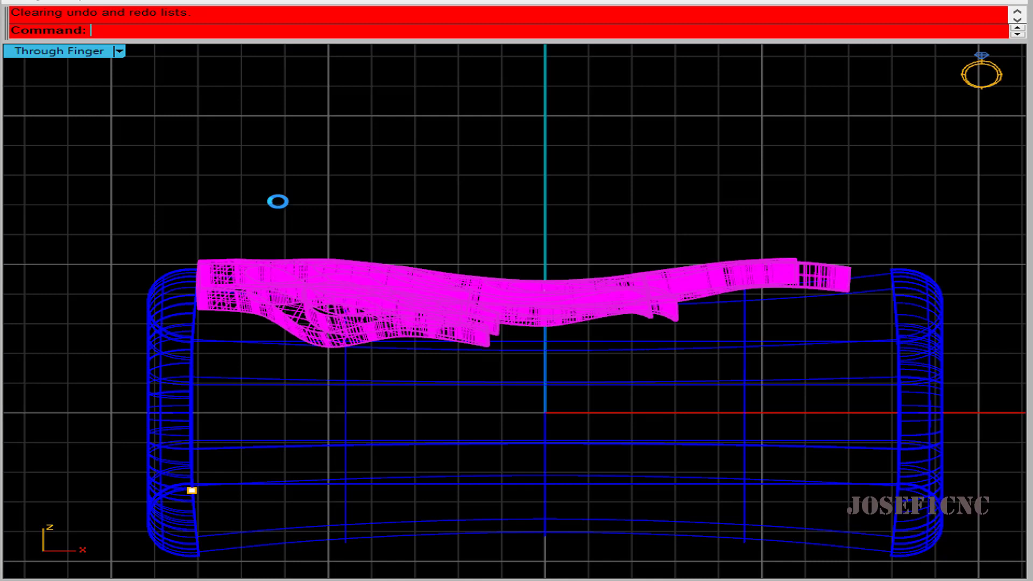
Delete the leftover flame piece and restore the four-viewport layout with Perspective active.
click(283, 270)
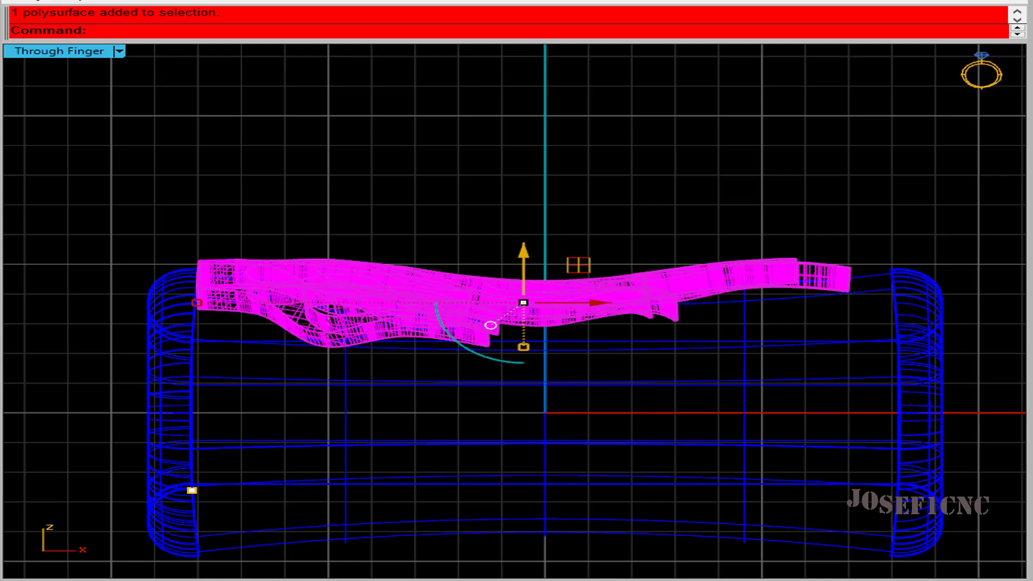
key(Delete)
right_drag(268, 195, 269, 259)
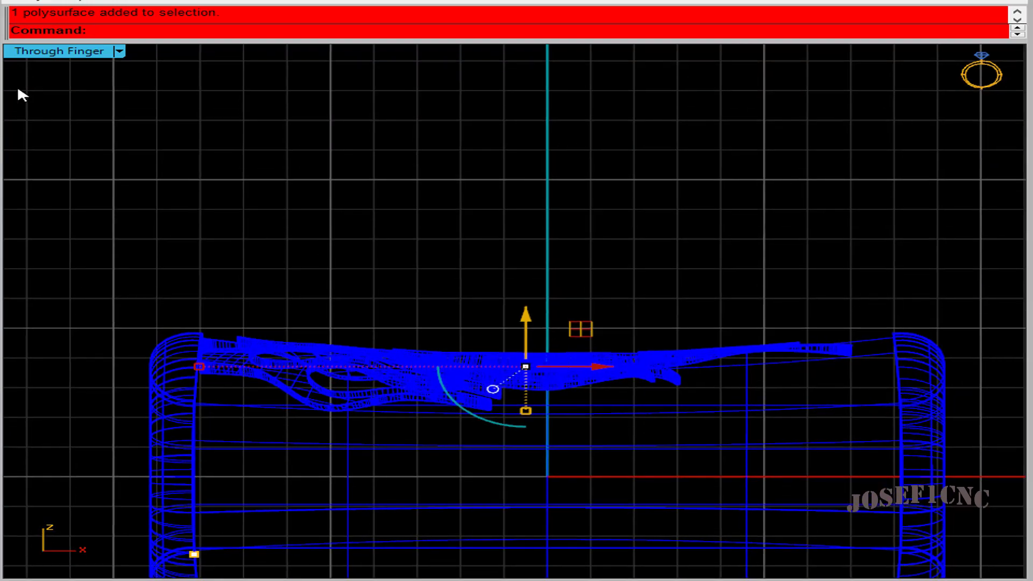
double_click(51, 54)
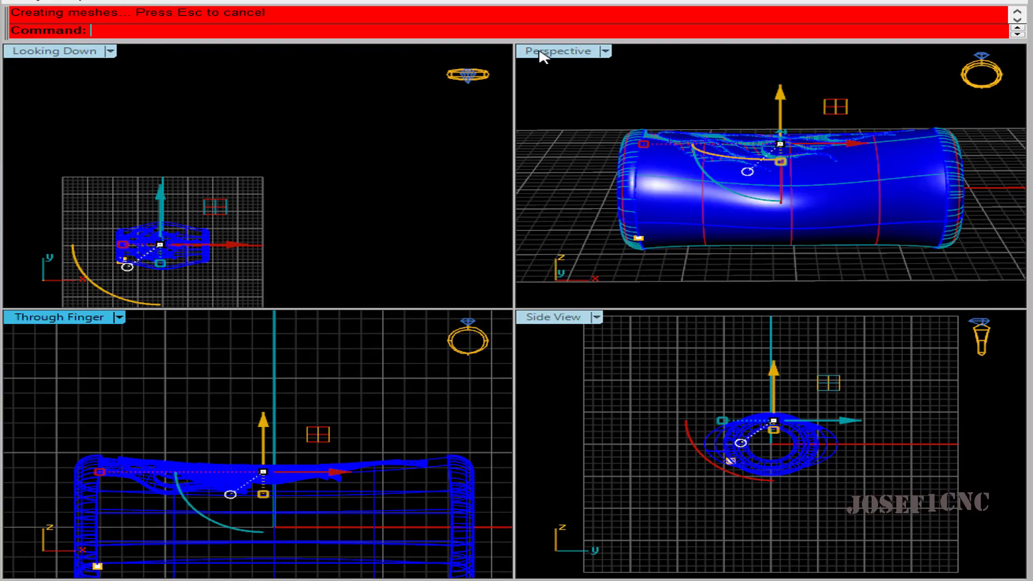
click(541, 52)
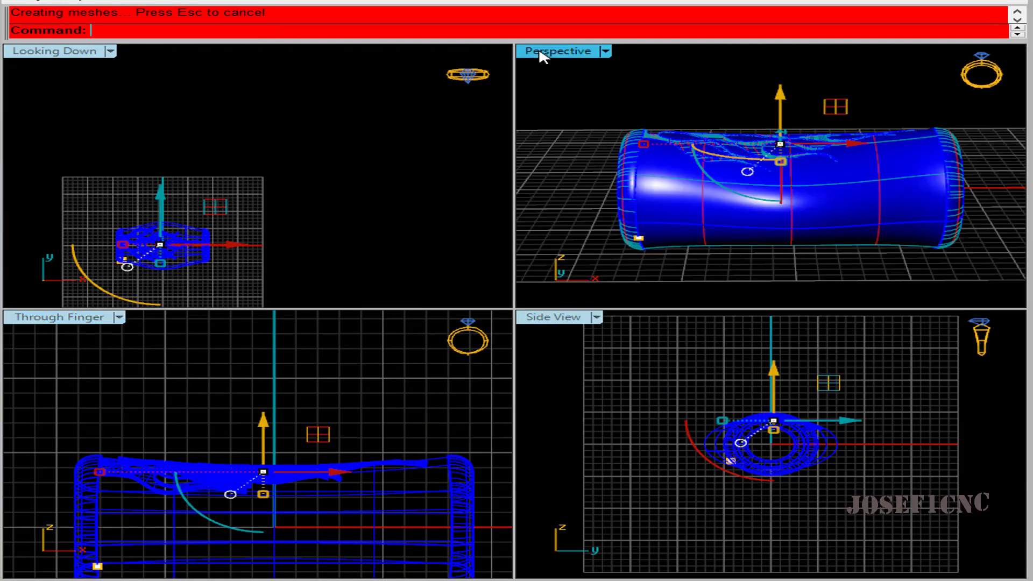
Maximize the Perspective viewport and show the bead in Presentation display mode.
double_click(541, 52)
right_drag(411, 134, 623, 385)
click(93, 51)
click(173, 297)
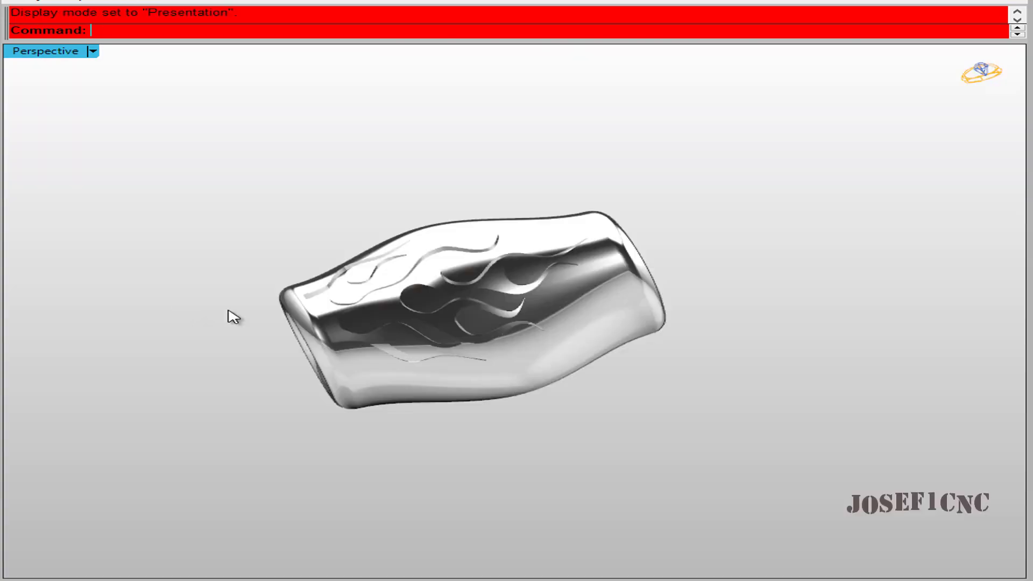
Inspect the flame engravings from other angles, then bring up the application Options.
right_drag(482, 471, 484, 415)
right_drag(302, 323, 396, 360)
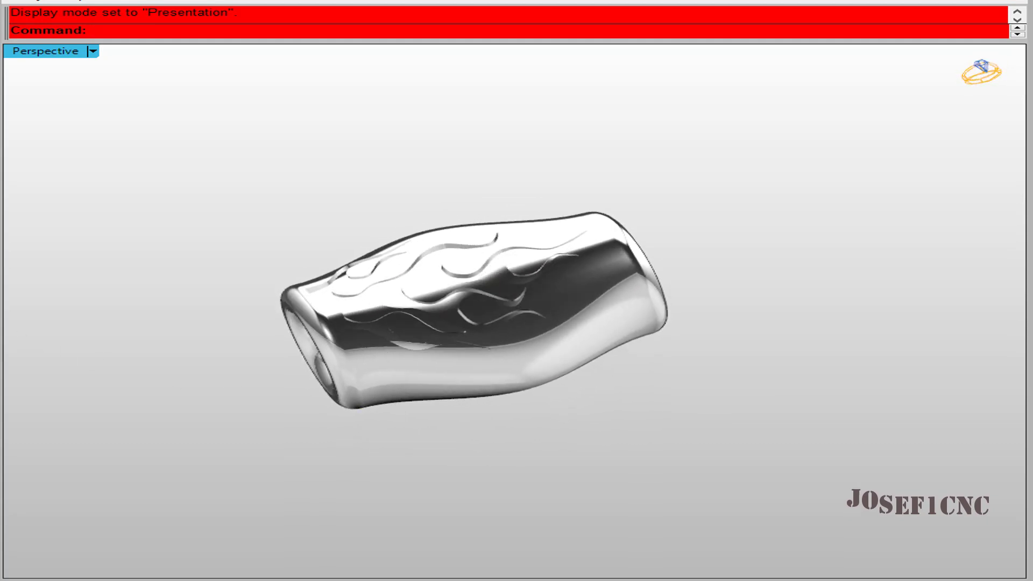
click(92, 51)
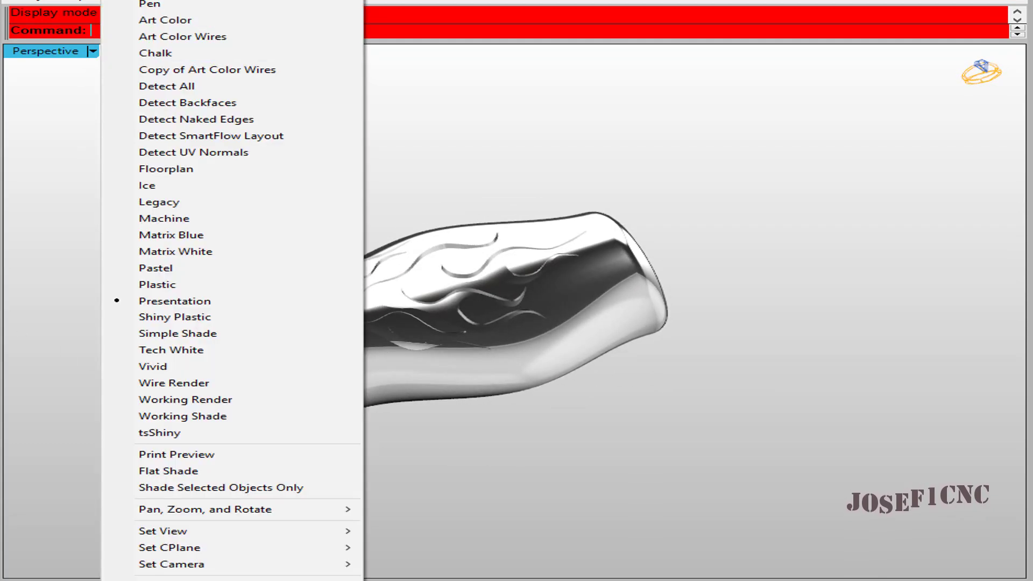
key(Escape)
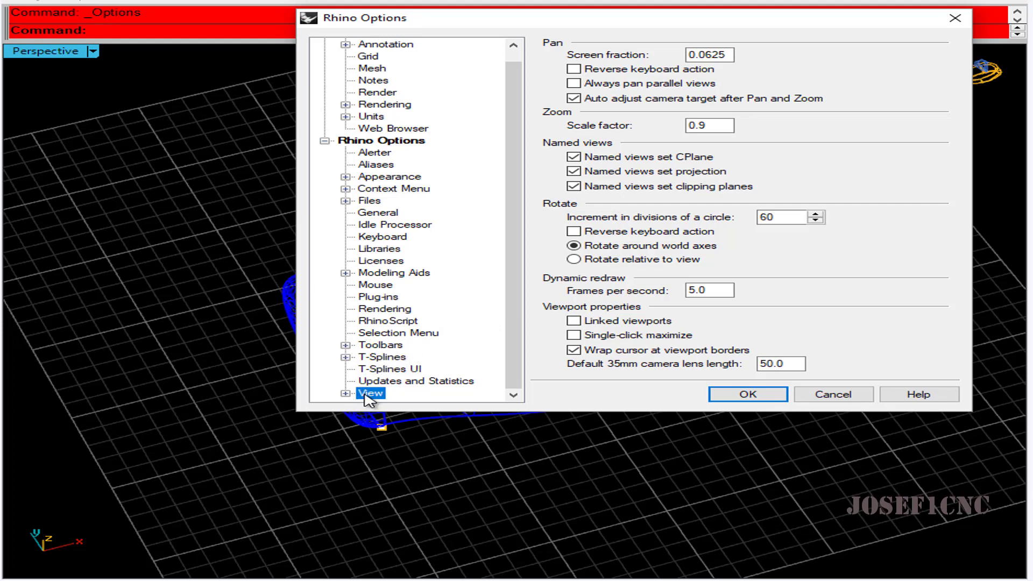
Copy the Detect Backfaces display mode to create Copy of Detect Backfaces.
key(Right)
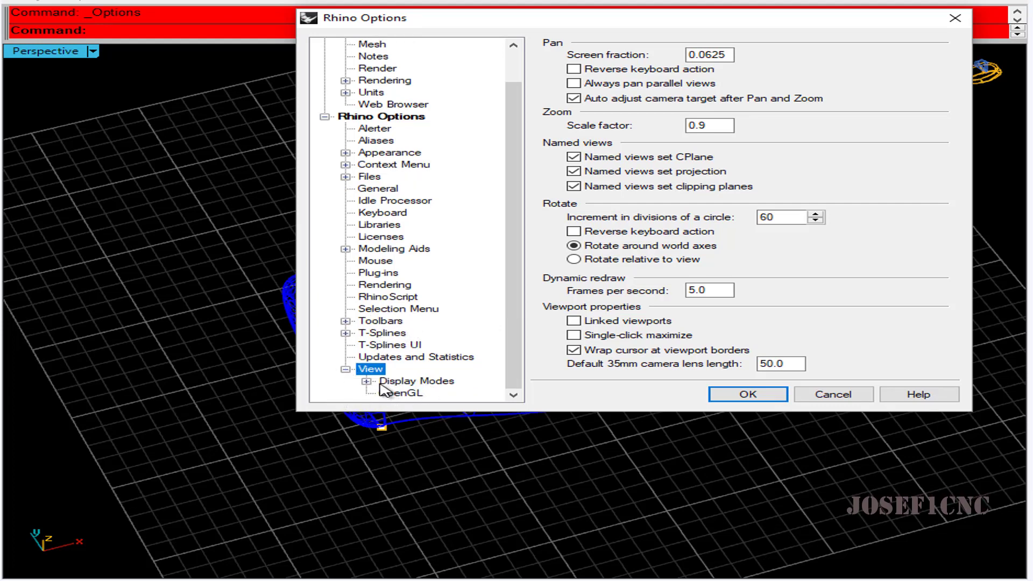
click(398, 382)
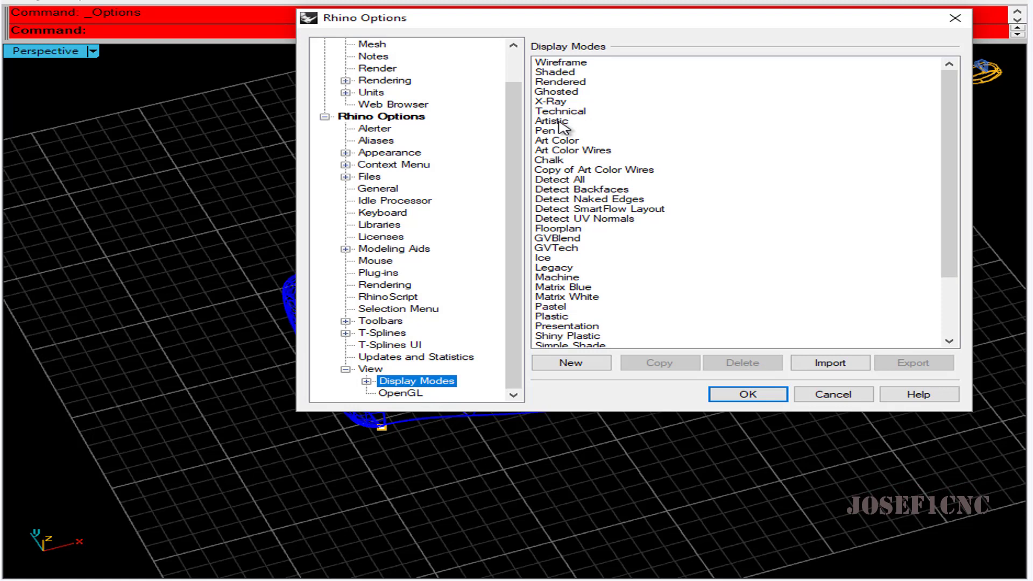
scroll(564, 261, down, 3)
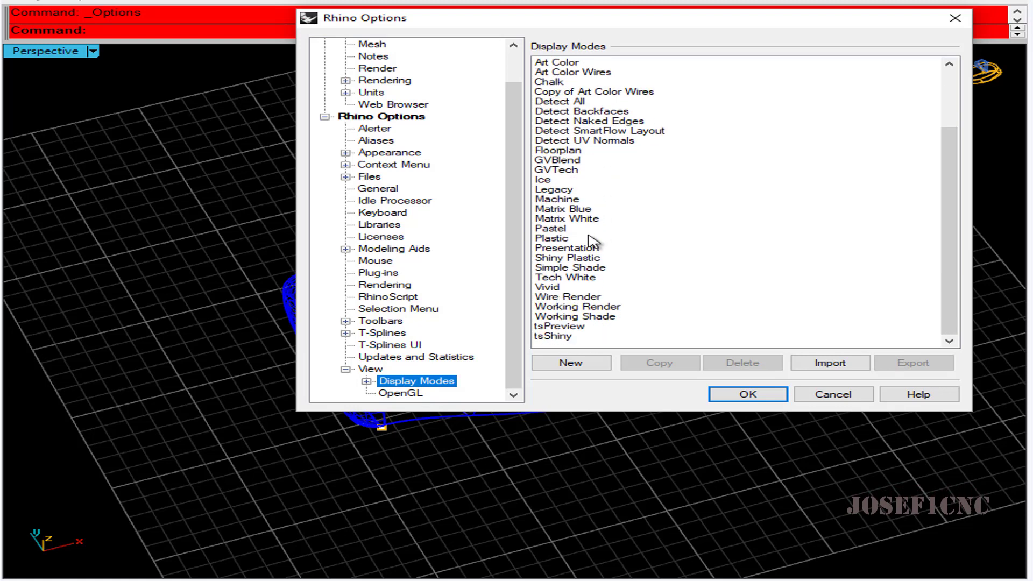
scroll(583, 261, up, 3)
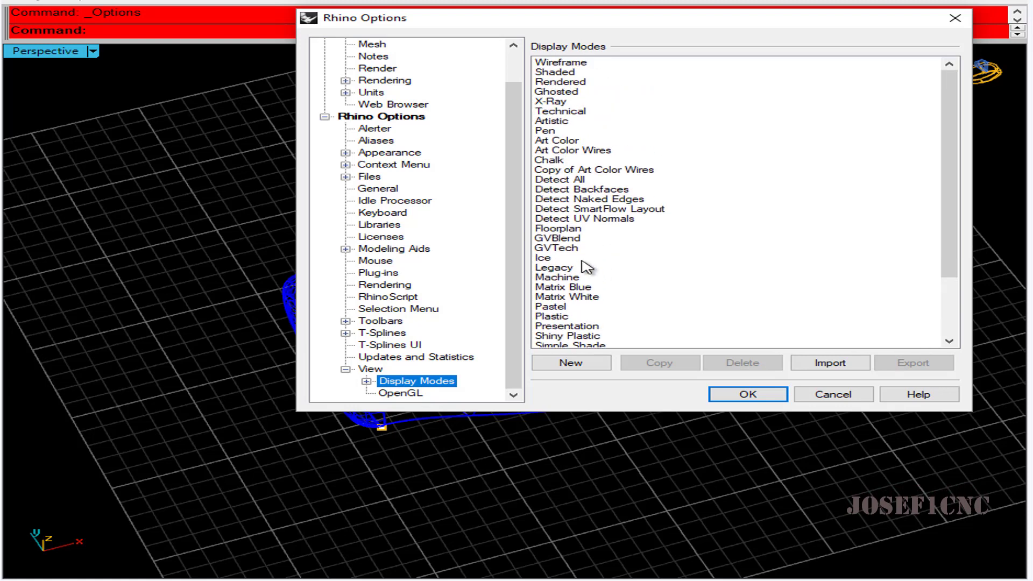
click(581, 190)
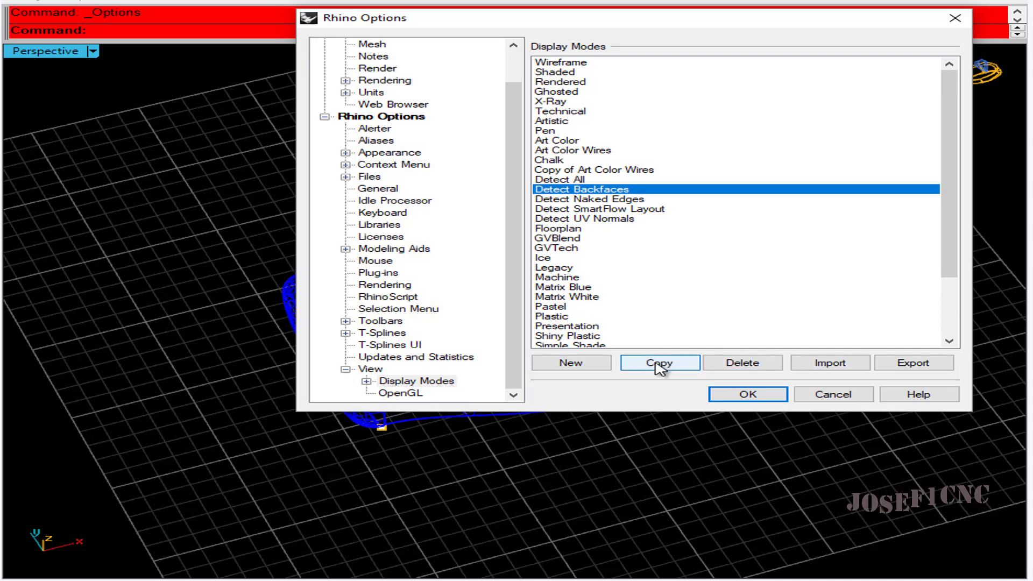
click(686, 369)
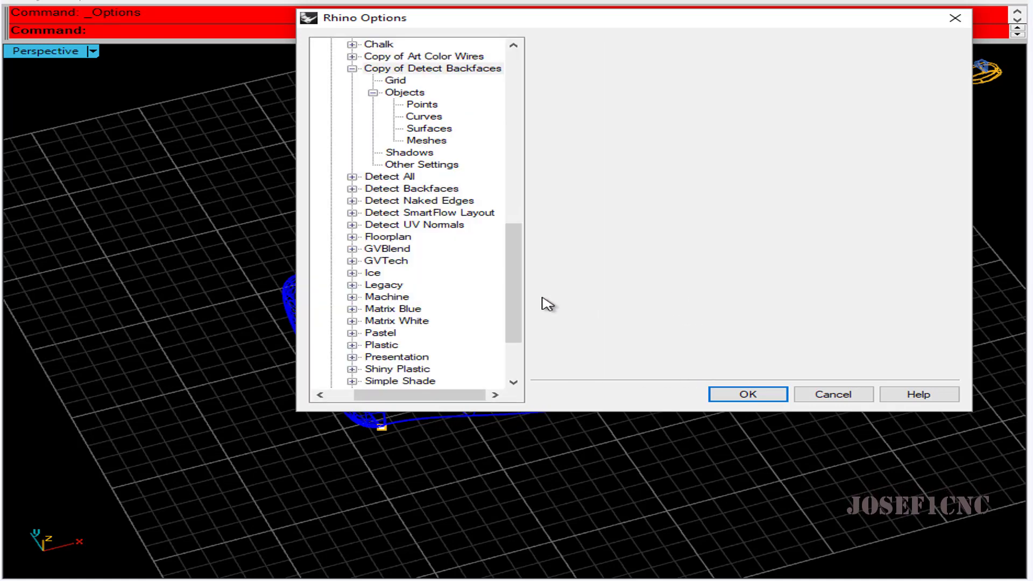
Review the new Copy of Detect Backfaces settings, then cancel out of Options.
scroll(732, 276, down, 1)
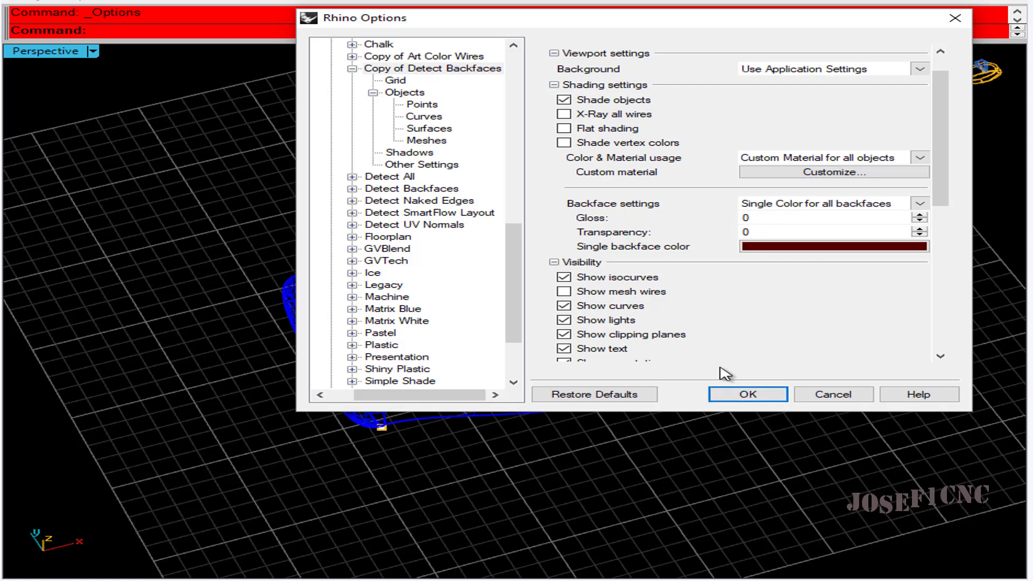
scroll(413, 277, down, 2)
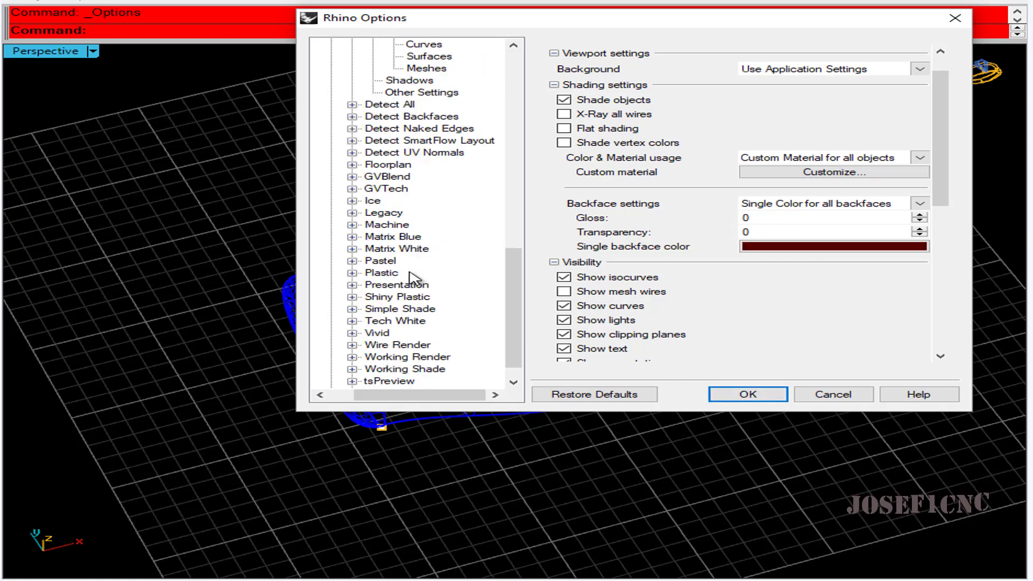
scroll(425, 283, up, 4)
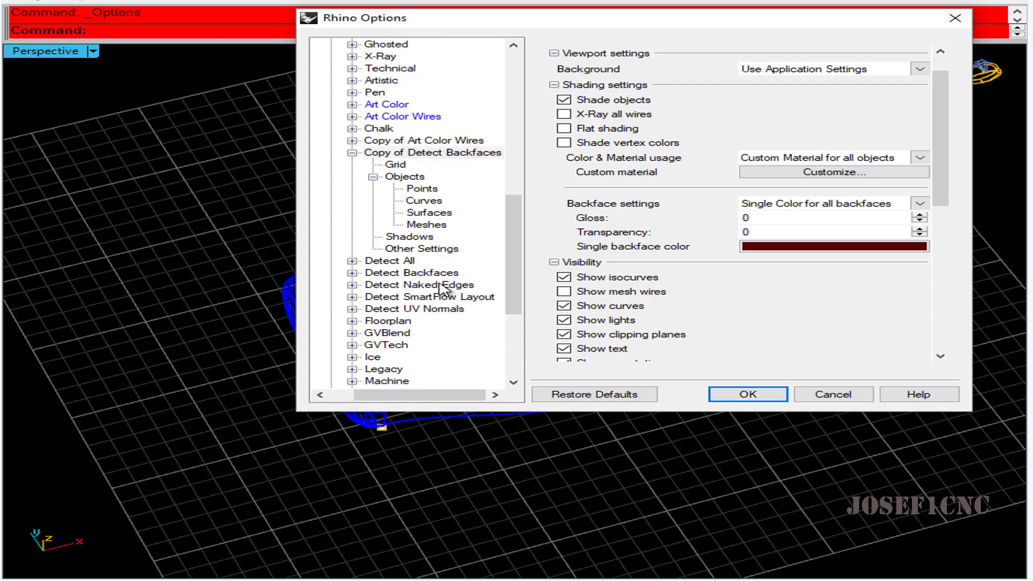
click(352, 153)
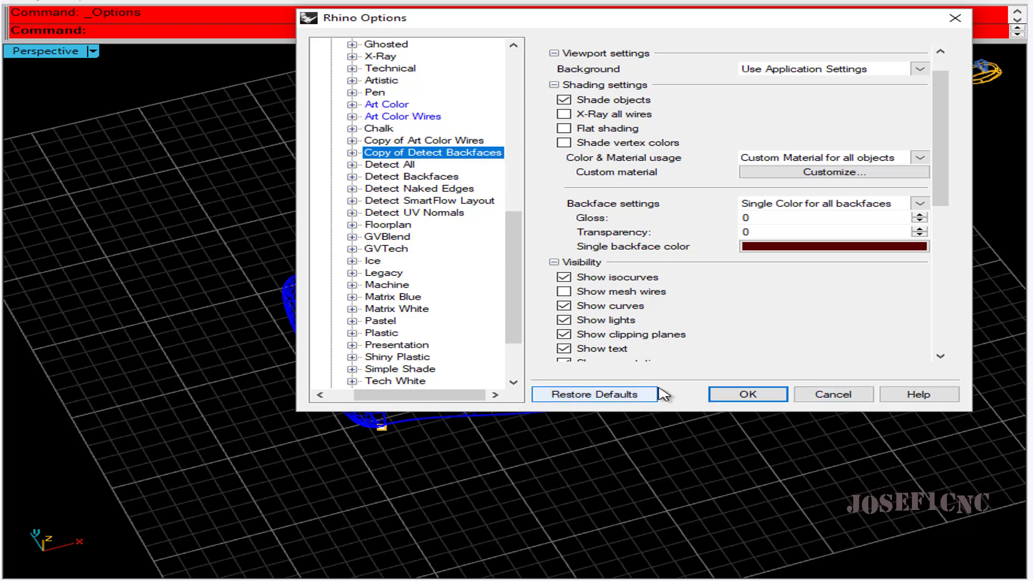
click(833, 395)
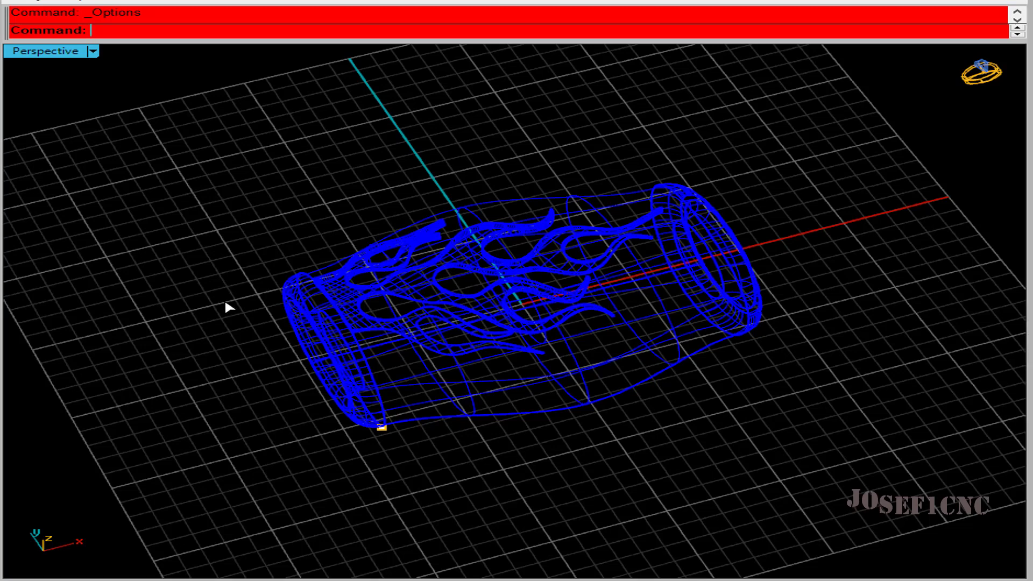
In Options > View > Display Modes, copy the Detect UV Normals display mode.
key(Return)
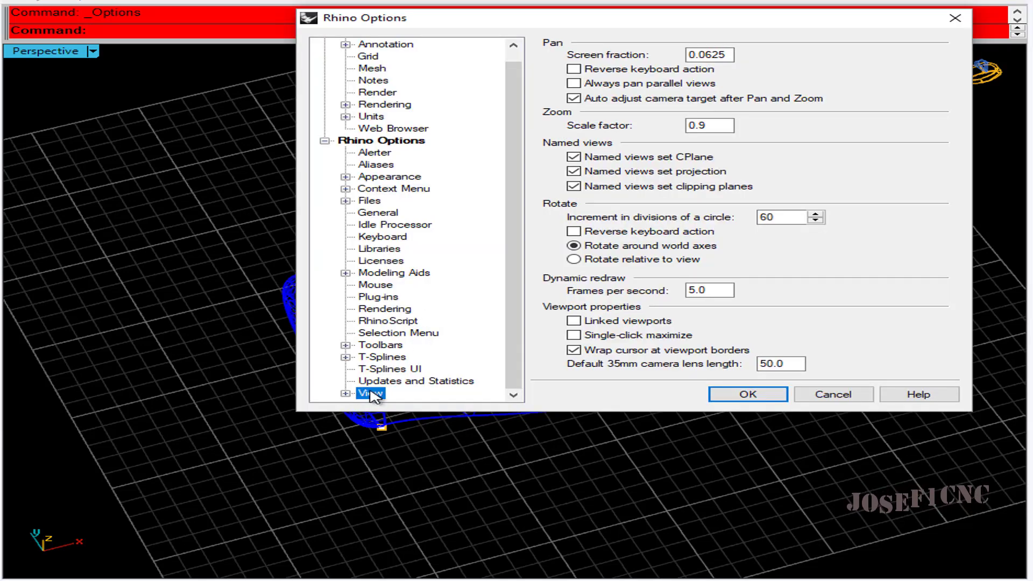
click(345, 394)
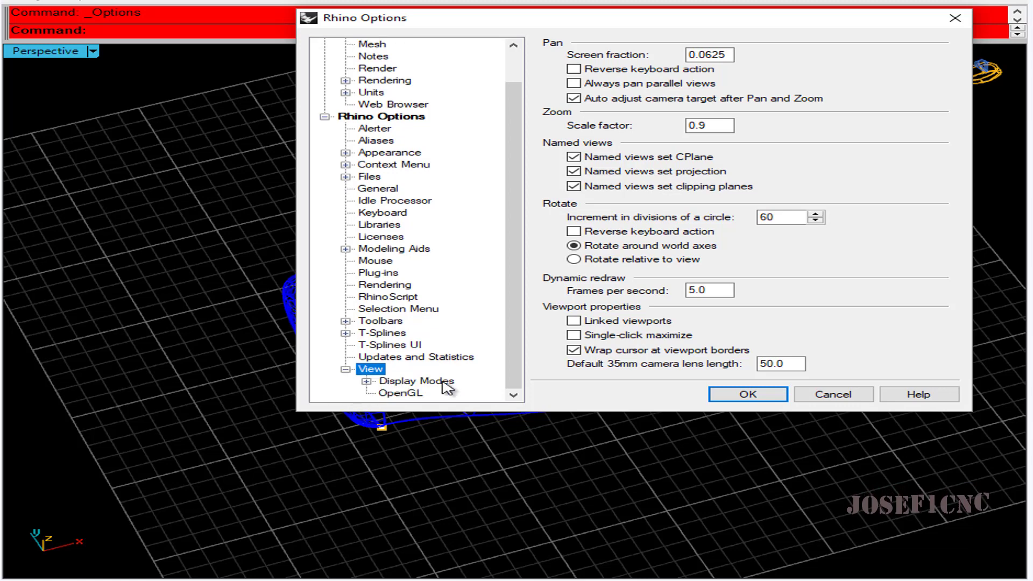
click(425, 382)
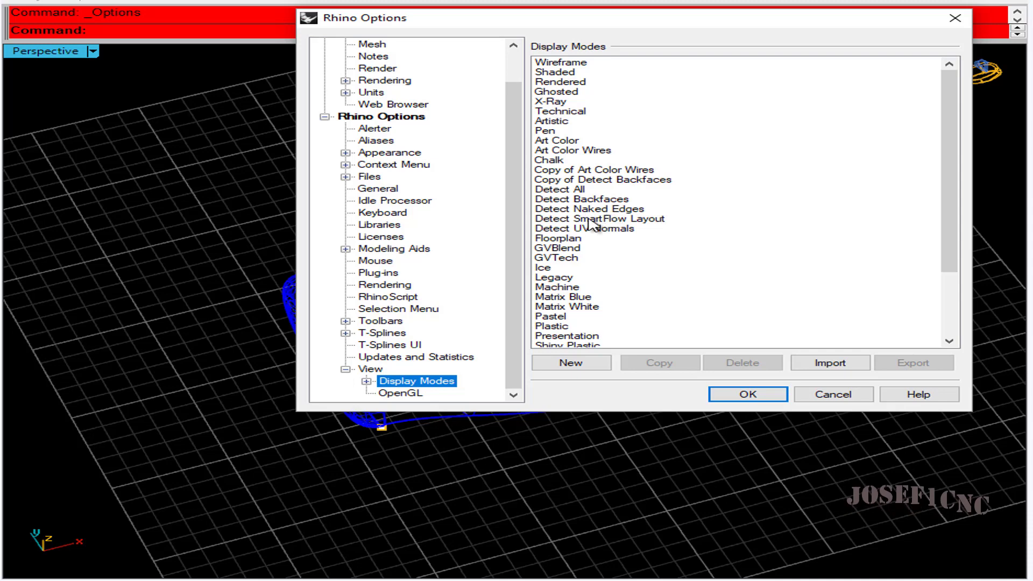
click(618, 228)
click(659, 362)
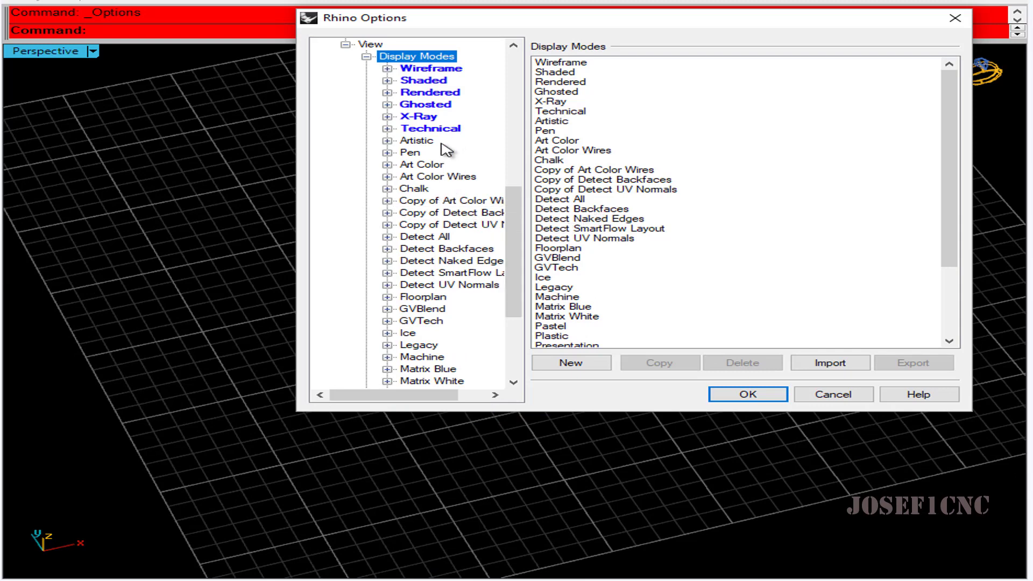
Inspect the Detect UV Normals Objects > Surfaces isocurve colours (red U, teal V) beside the model.
scroll(438, 204, down, 4)
scroll(424, 210, up, 6)
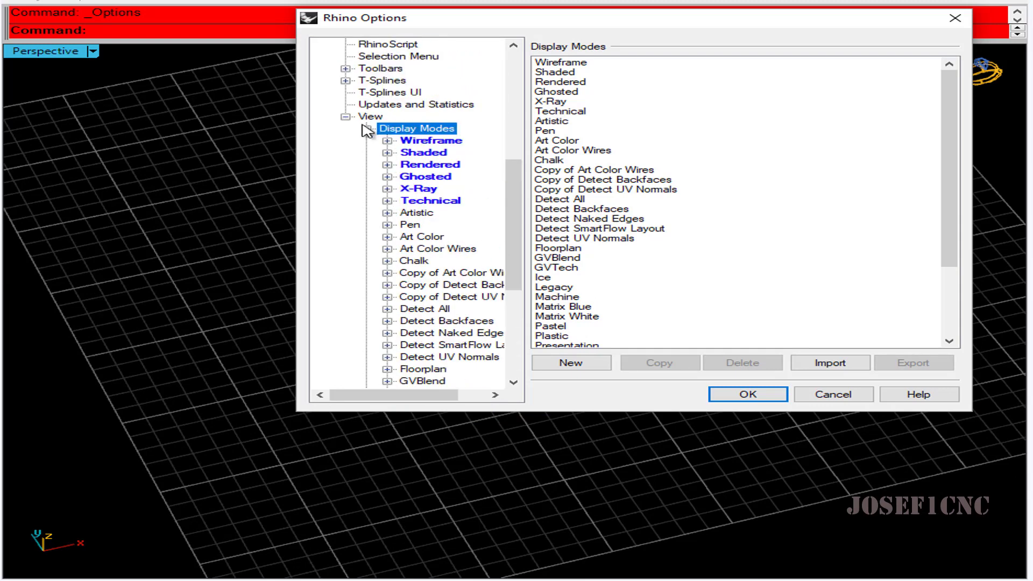
scroll(465, 286, up, 8)
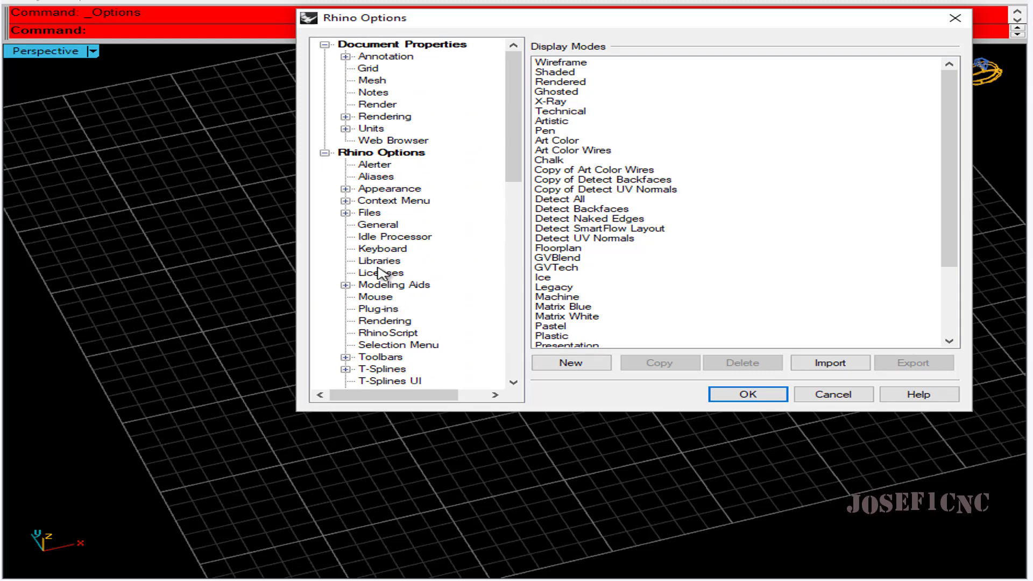
scroll(380, 273, down, 5)
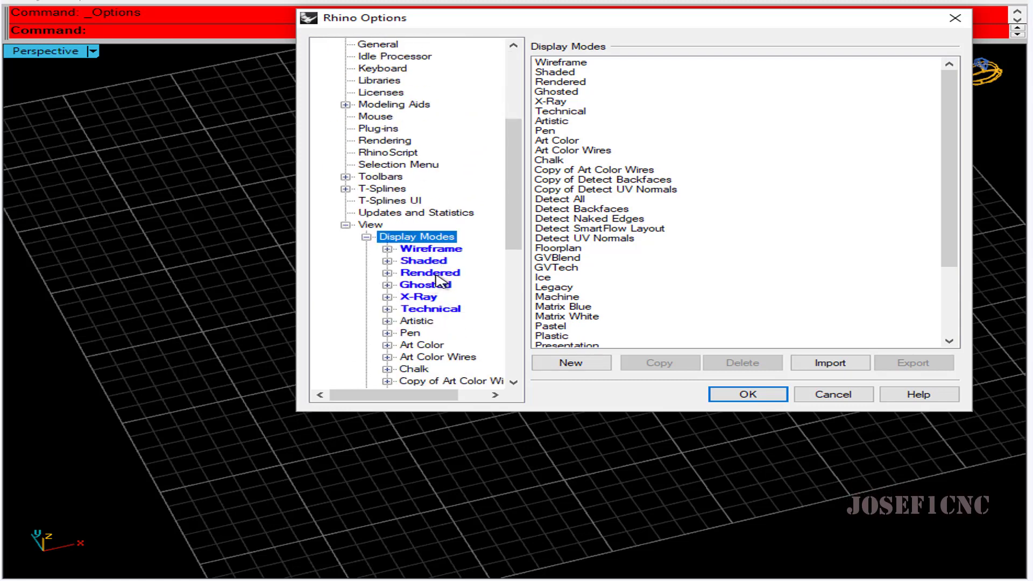
scroll(440, 278, down, 1)
scroll(444, 344, down, 1)
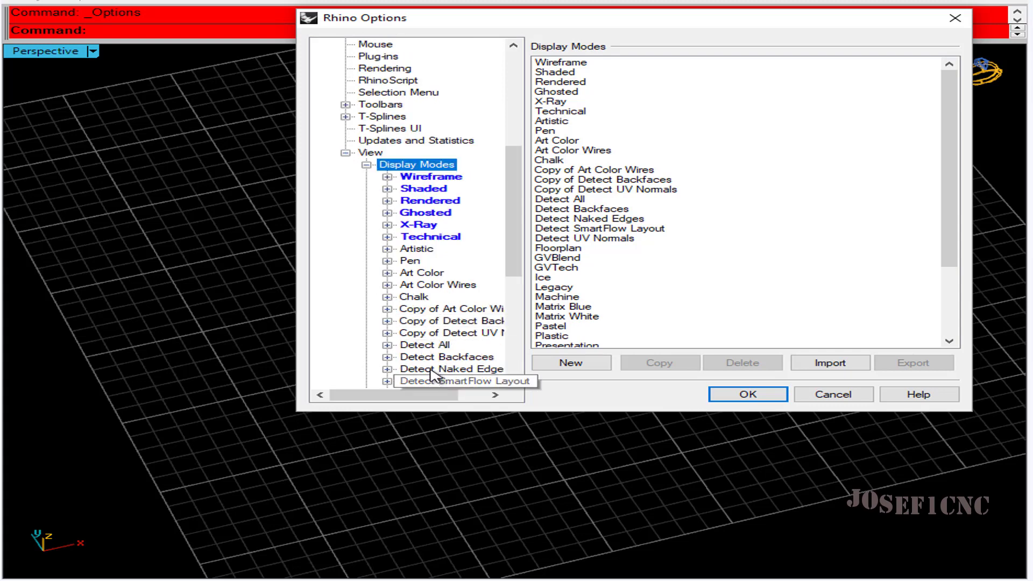
scroll(437, 385, down, 2)
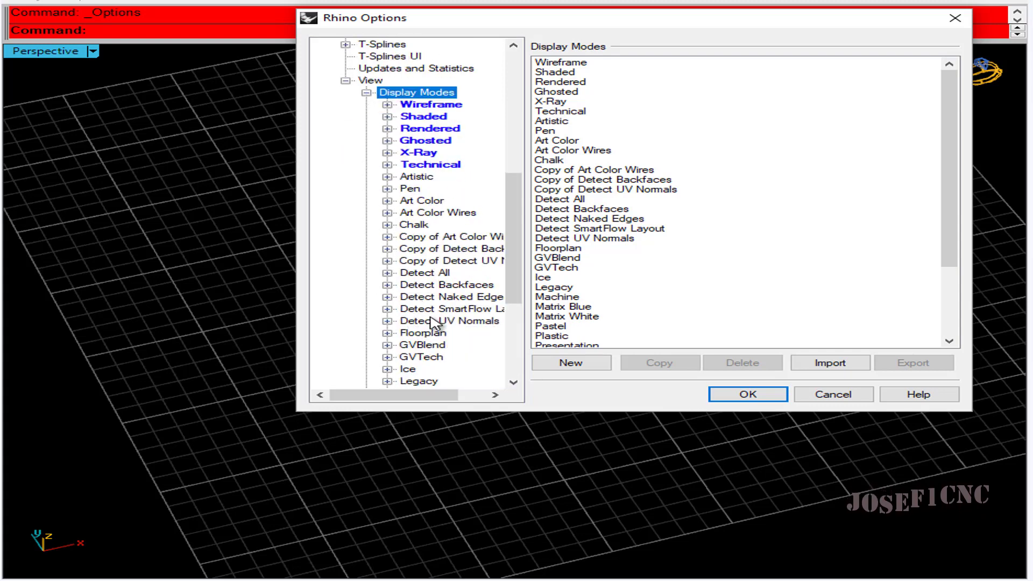
click(459, 308)
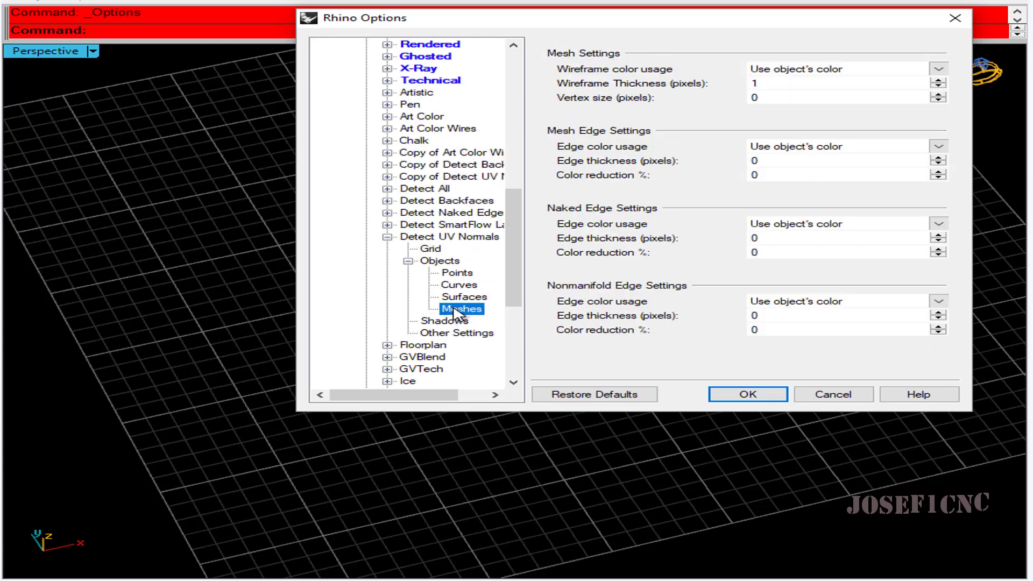
click(464, 298)
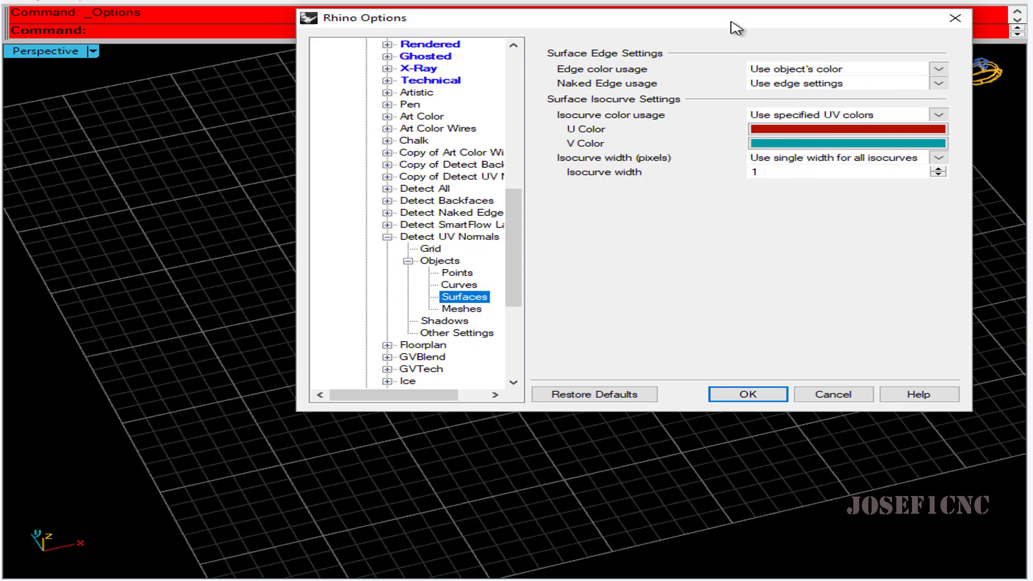
drag(736, 28, 630, 91)
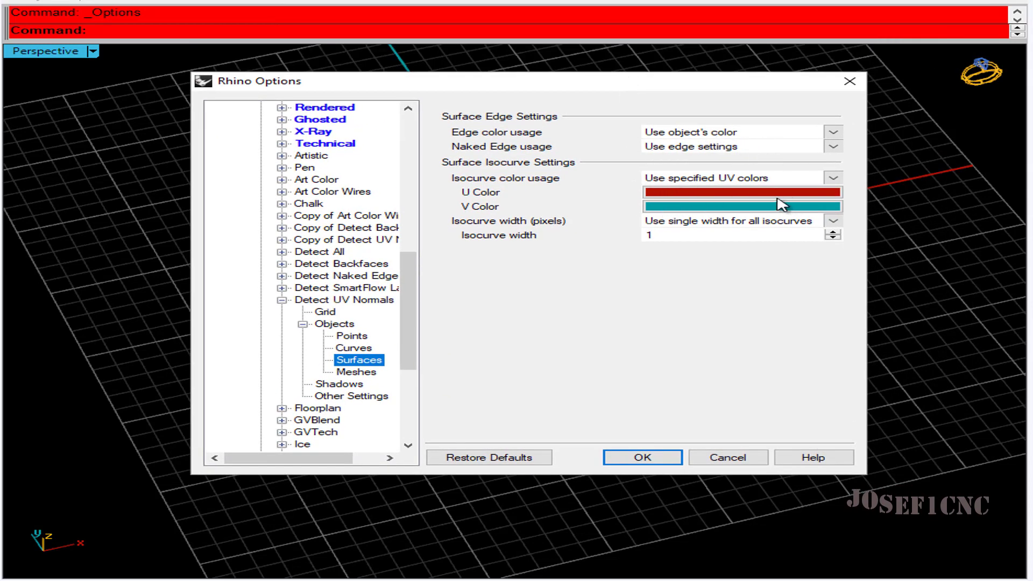
Close Options with OK and orbit around the flame-patterned bead from several sides.
click(628, 456)
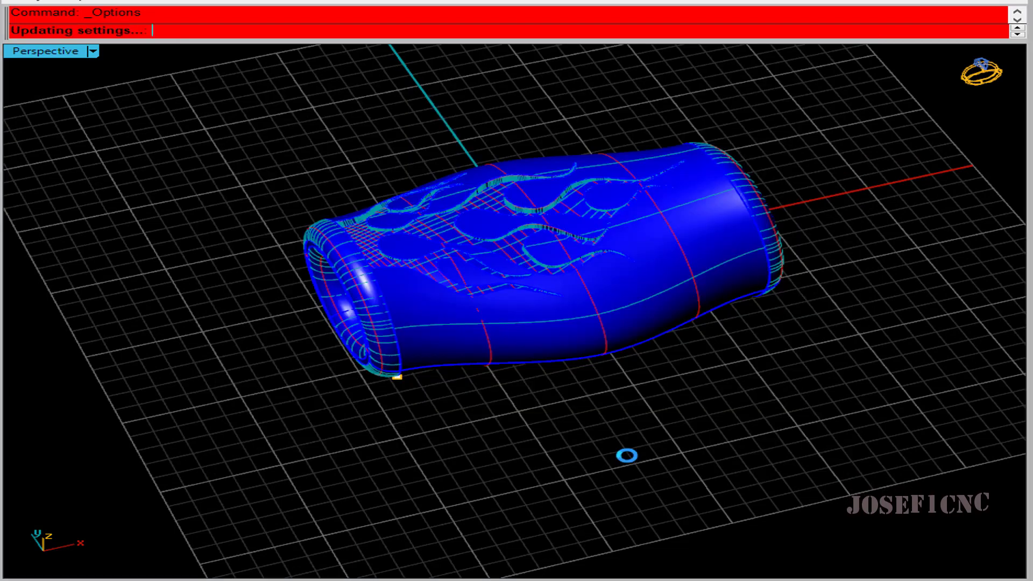
right_drag(523, 330, 631, 368)
scroll(468, 301, up, 3)
right_drag(468, 301, 322, 416)
scroll(576, 326, down, 2)
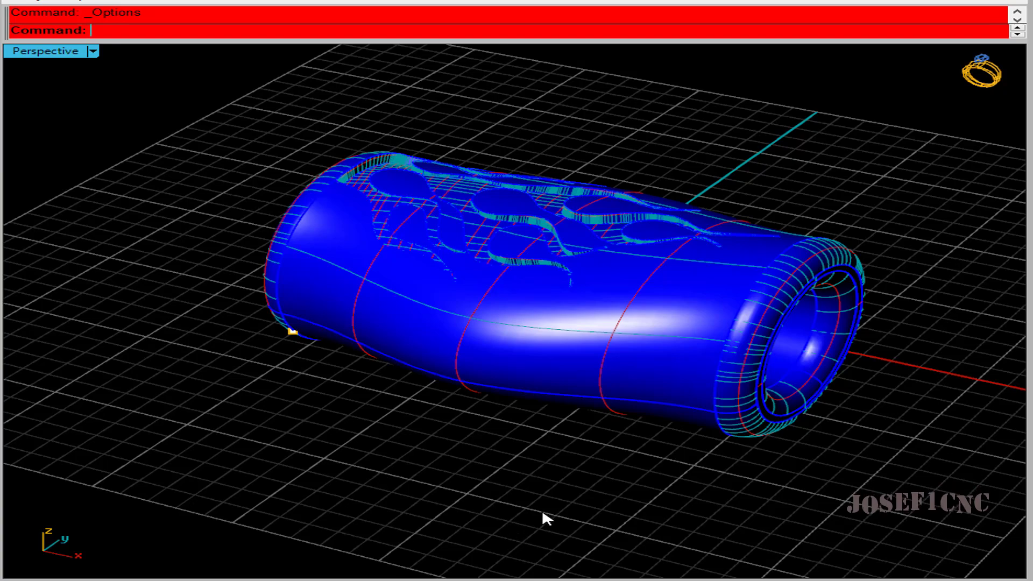